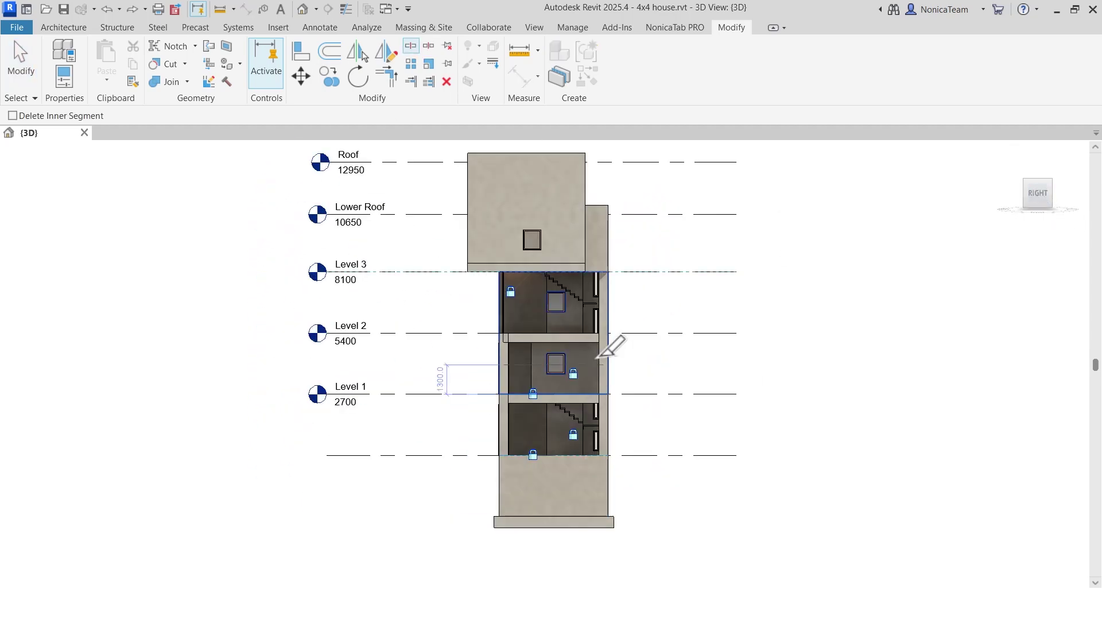
# Step: Cancel the split operation, orbit to the back, and zoom to show the whole tower
pyautogui.press('Escape')
pyautogui.keyDown('shift'); pyautogui.moveTo(758, 362); pyautogui.dragTo(551, 390, button='middle'); pyautogui.keyUp('shift')
pyautogui.click(410, 46)
pyautogui.click(1038, 193)
pyautogui.scroll(3, 516, 307)
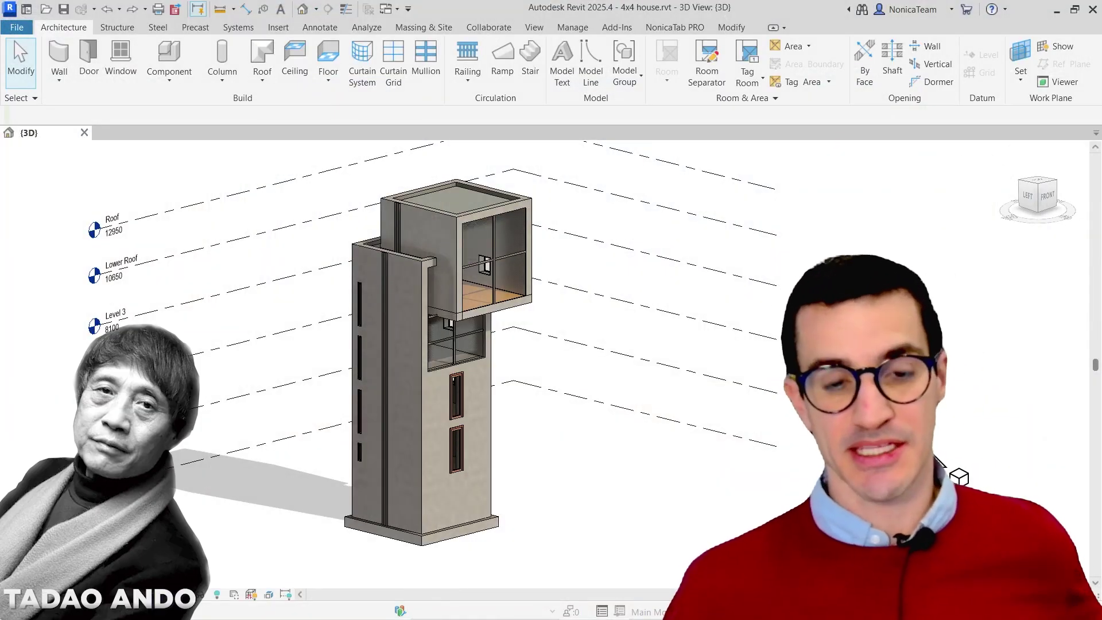
# Step: Launch NonicaTab PRO Split by Levels and select the two shaft walls
pyautogui.click(674, 27)
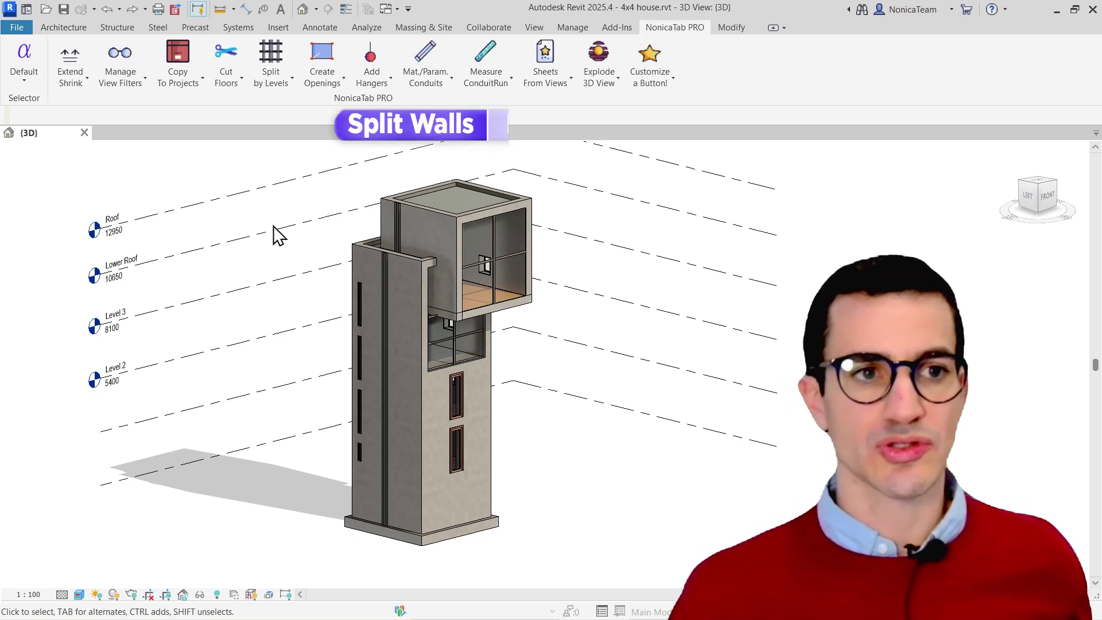
pyautogui.click(281, 60)
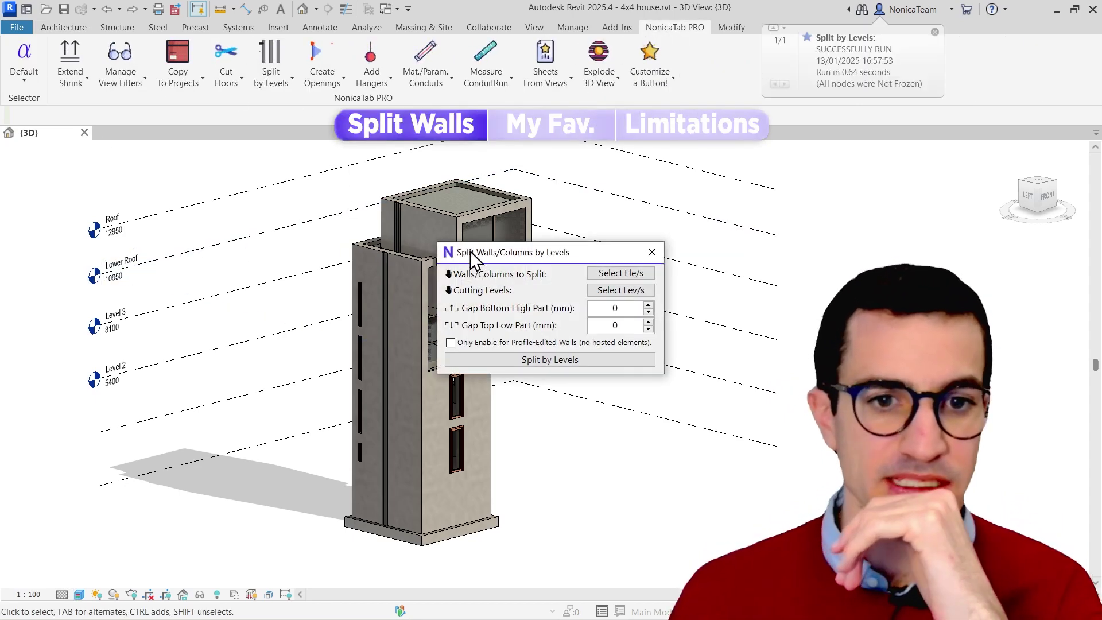
pyautogui.moveTo(470, 250); pyautogui.dragTo(46, 158)
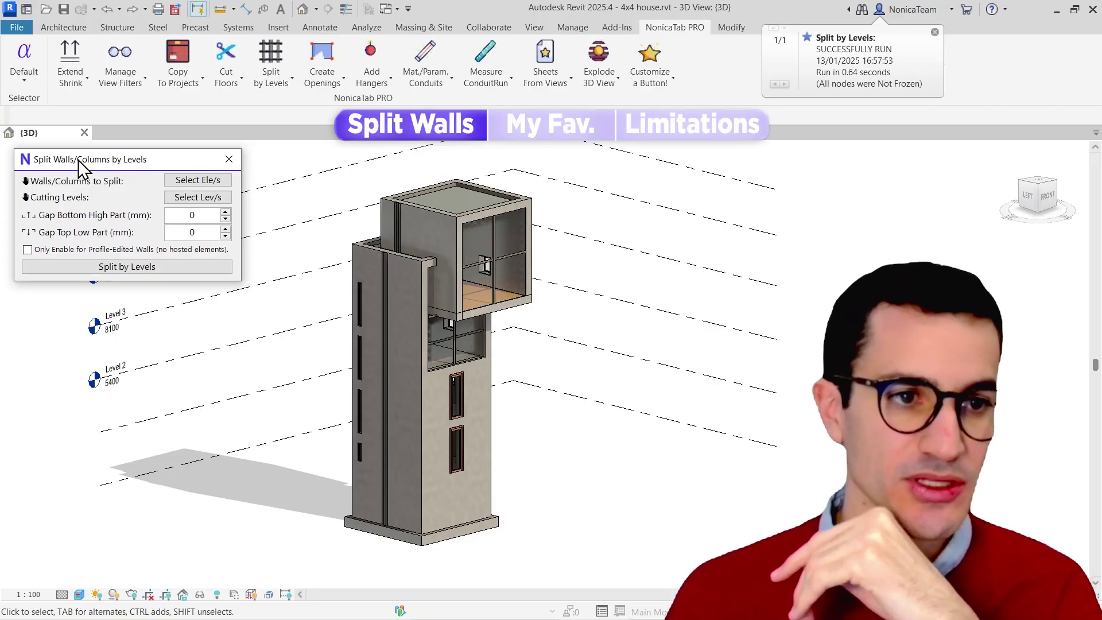
pyautogui.moveTo(78, 160); pyautogui.dragTo(94, 154)
pyautogui.click(202, 174)
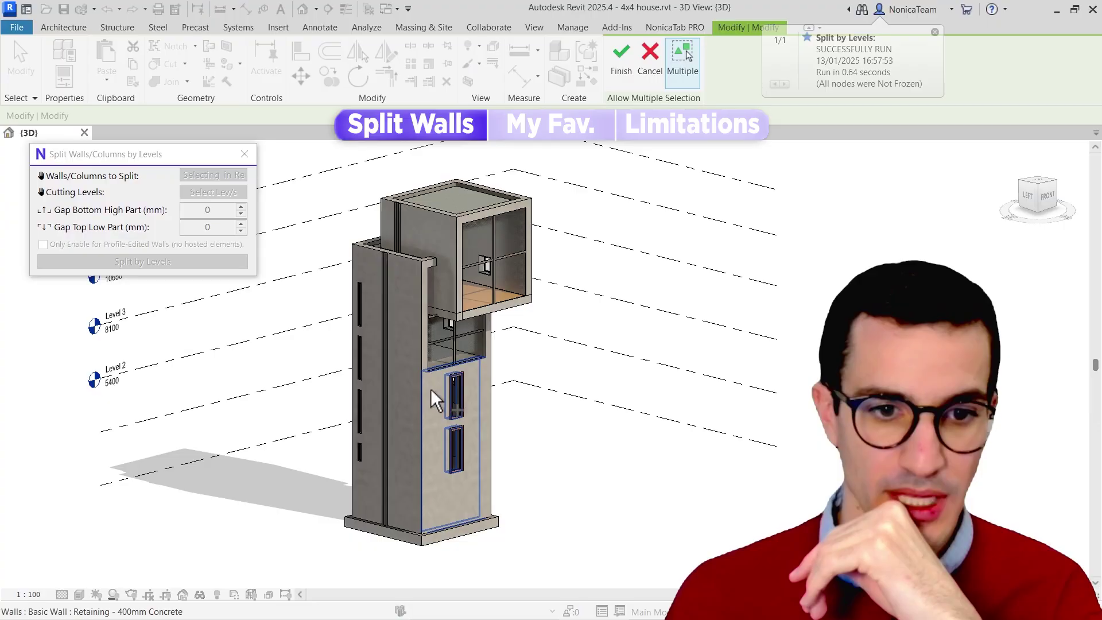
pyautogui.click(436, 414)
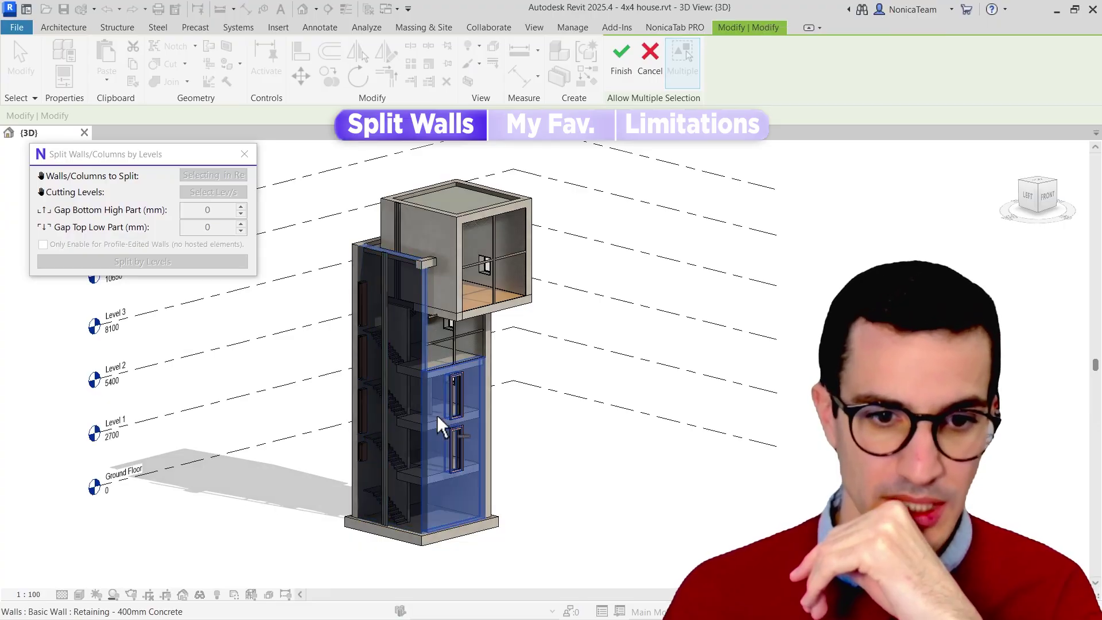
pyautogui.click(620, 69)
# Step: Window-select the six cutting levels and confirm them
pyautogui.click(212, 192)
pyautogui.scroll(-2, 583, 278)
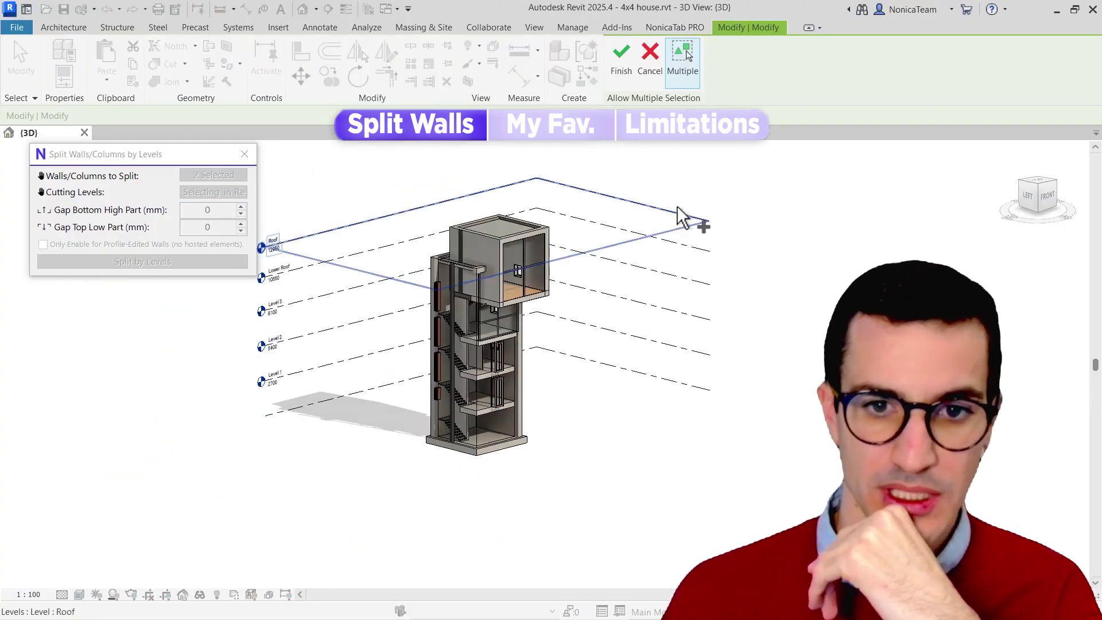
pyautogui.moveTo(701, 178); pyautogui.dragTo(664, 424)
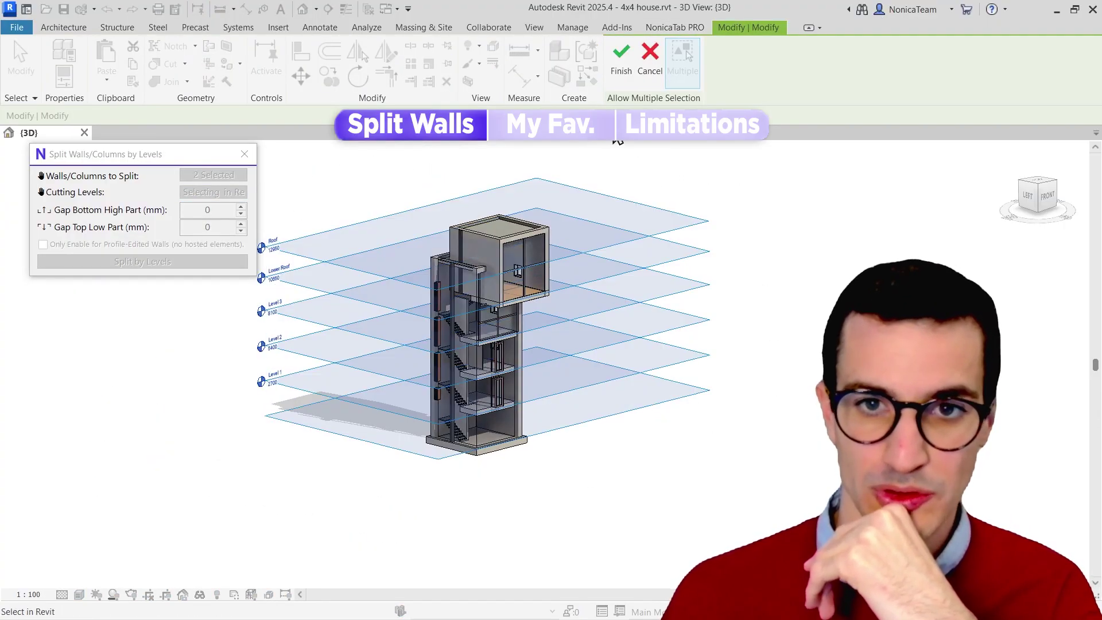
pyautogui.click(621, 68)
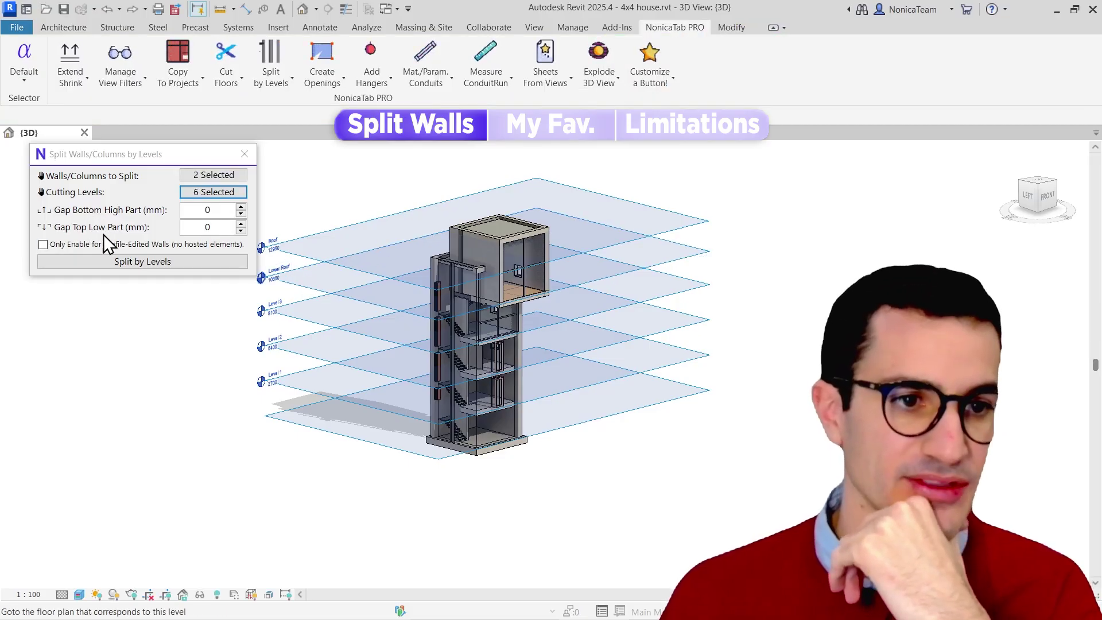
# Step: Enter 50 mm for Gap Bottom High Part and Gap Top Low Part, then select a shaft wall
pyautogui.moveTo(220, 213); pyautogui.dragTo(187, 223)
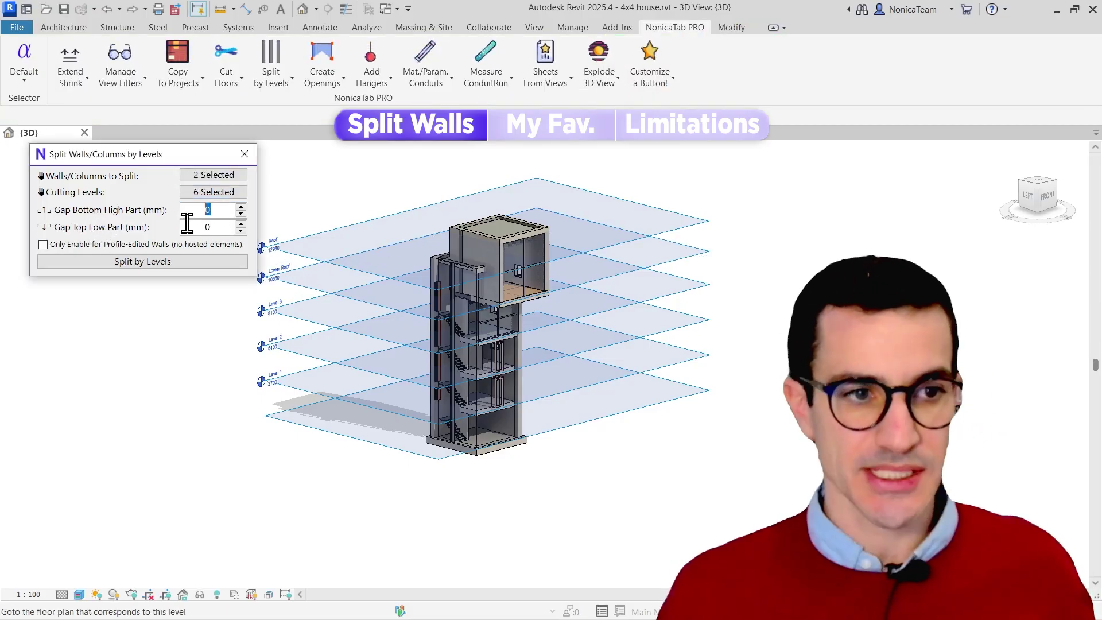
pyautogui.write('50')
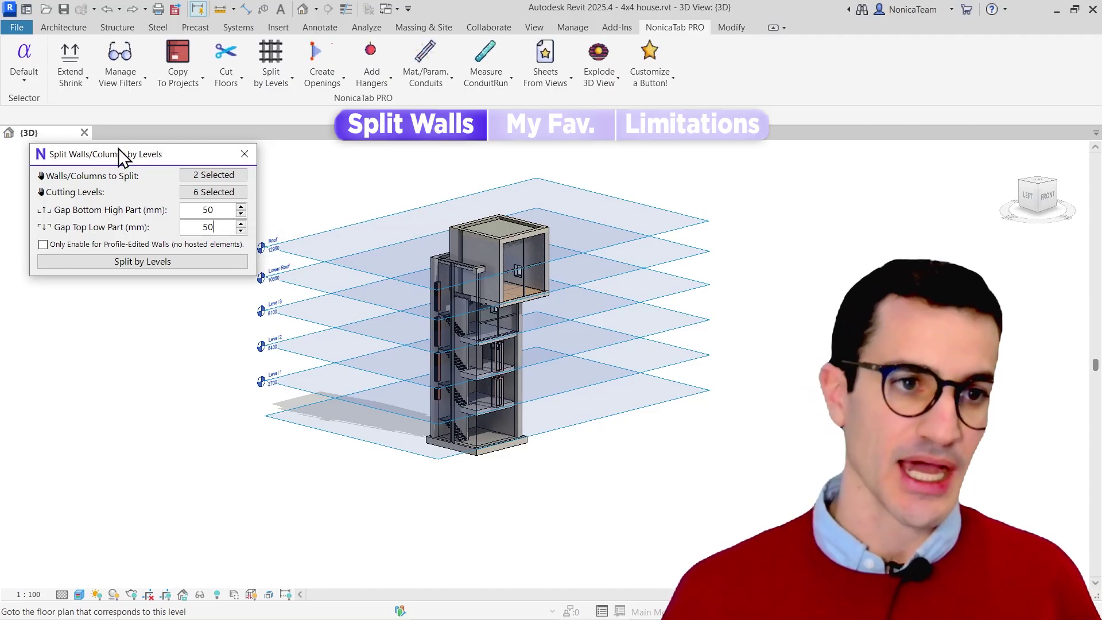
pyautogui.press('Tab')
pyautogui.write('50')
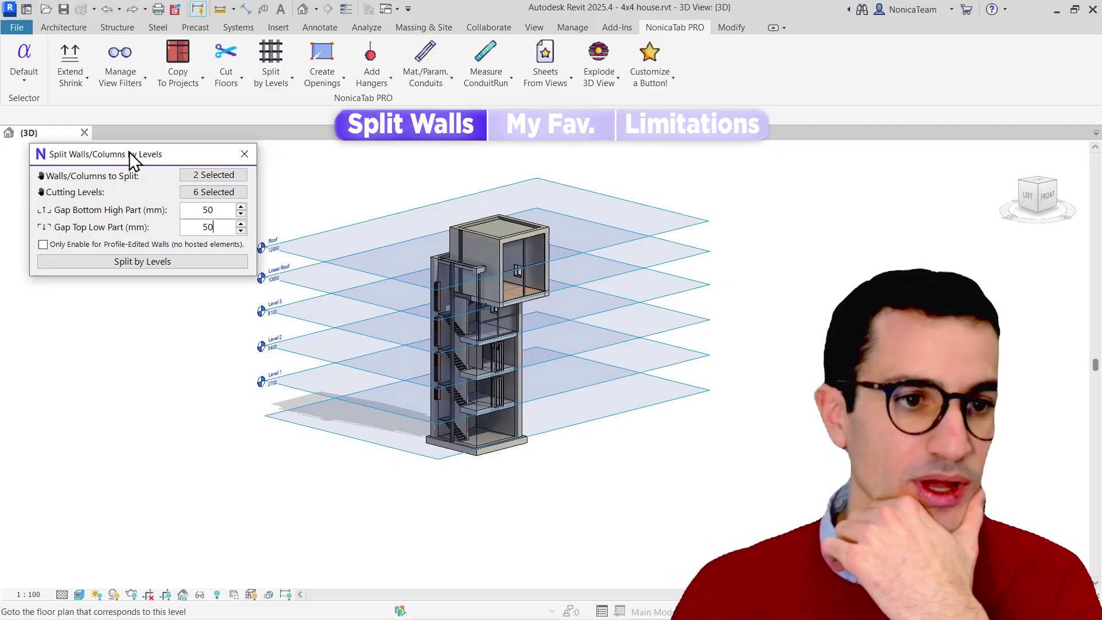
pyautogui.moveTo(129, 152); pyautogui.dragTo(133, 138)
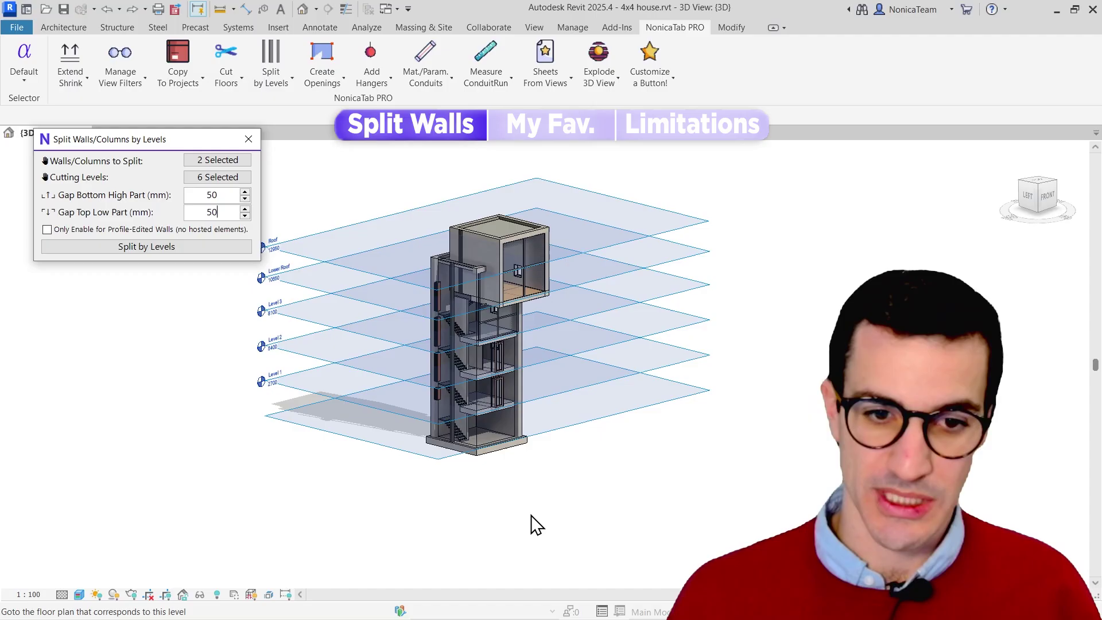
pyautogui.scroll(5, 500, 453)
pyautogui.click(439, 442)
pyautogui.scroll(-3, 436, 439)
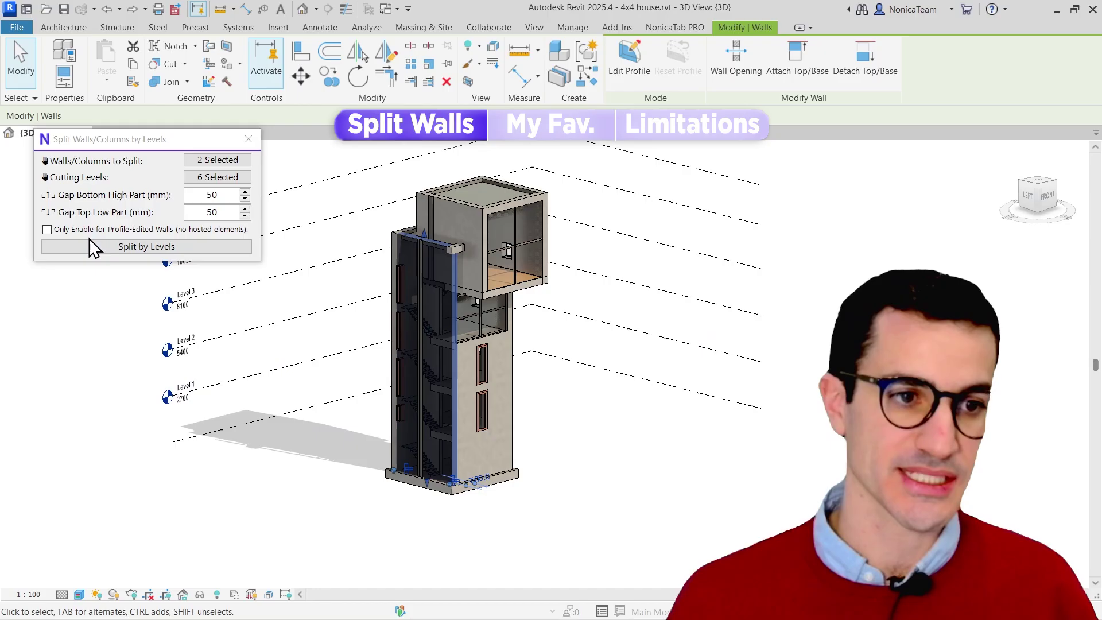
pyautogui.moveTo(87, 135); pyautogui.dragTo(87, 167)
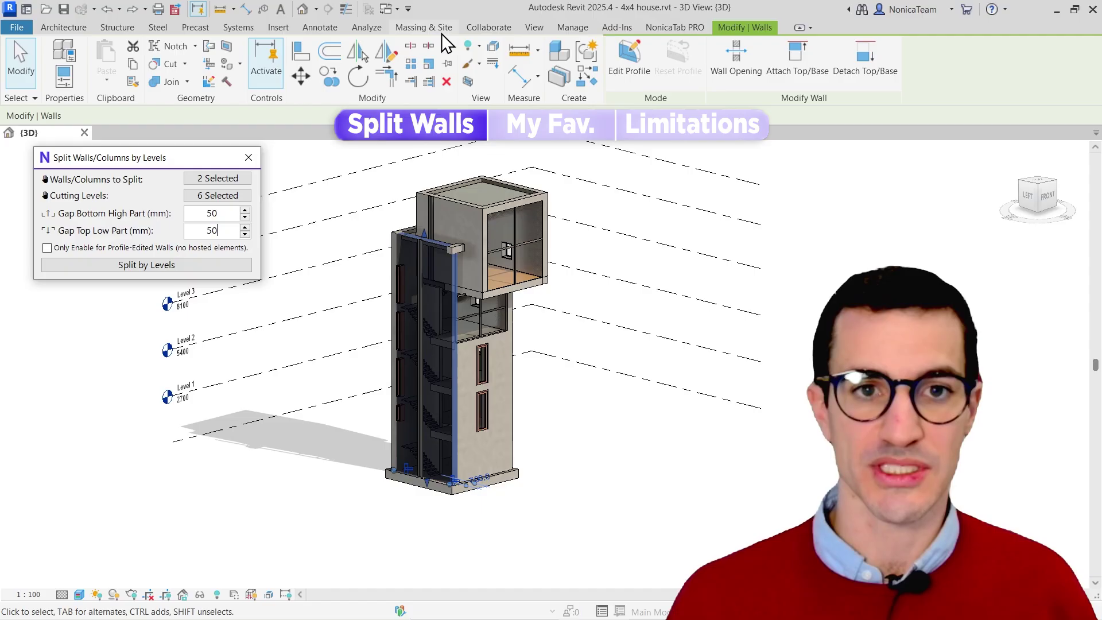
pyautogui.click(464, 92)
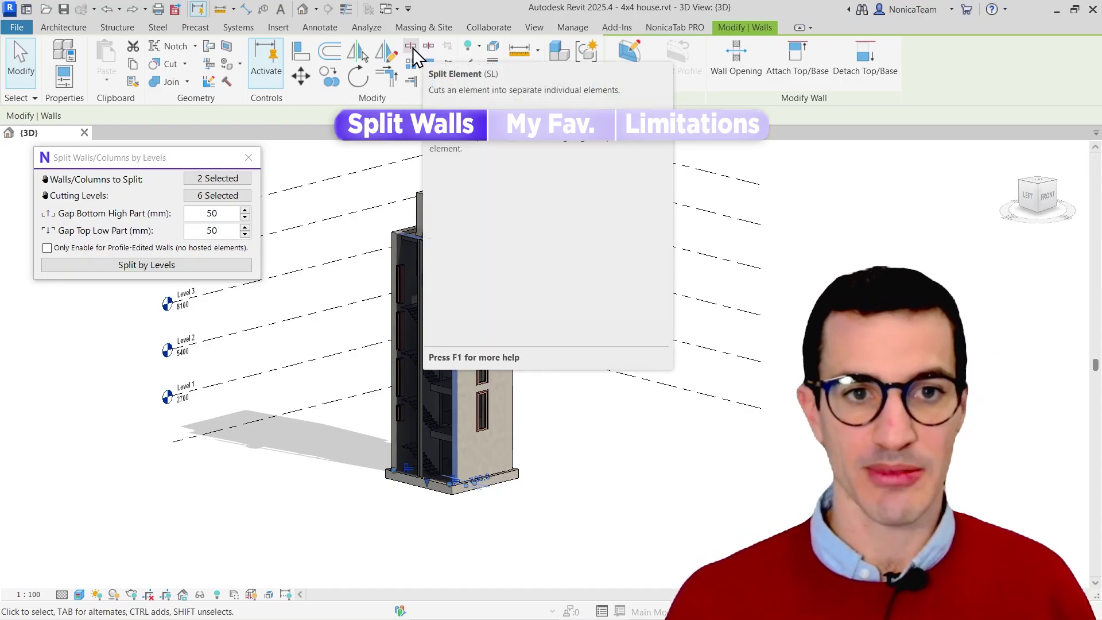
pyautogui.doubleClick(218, 214)
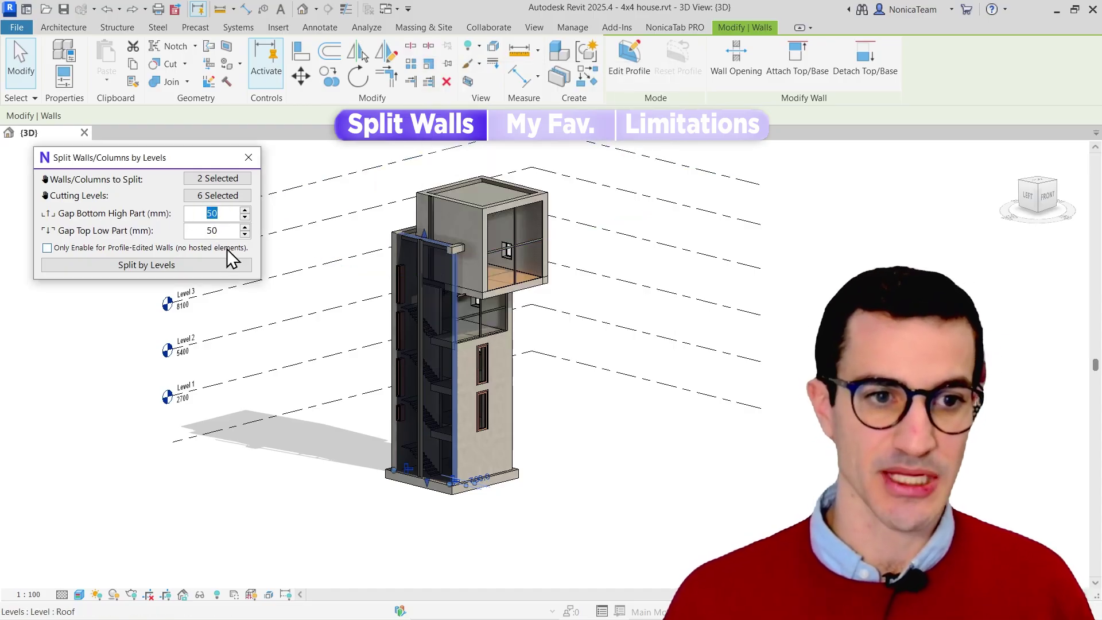
pyautogui.moveTo(128, 154); pyautogui.dragTo(137, 177)
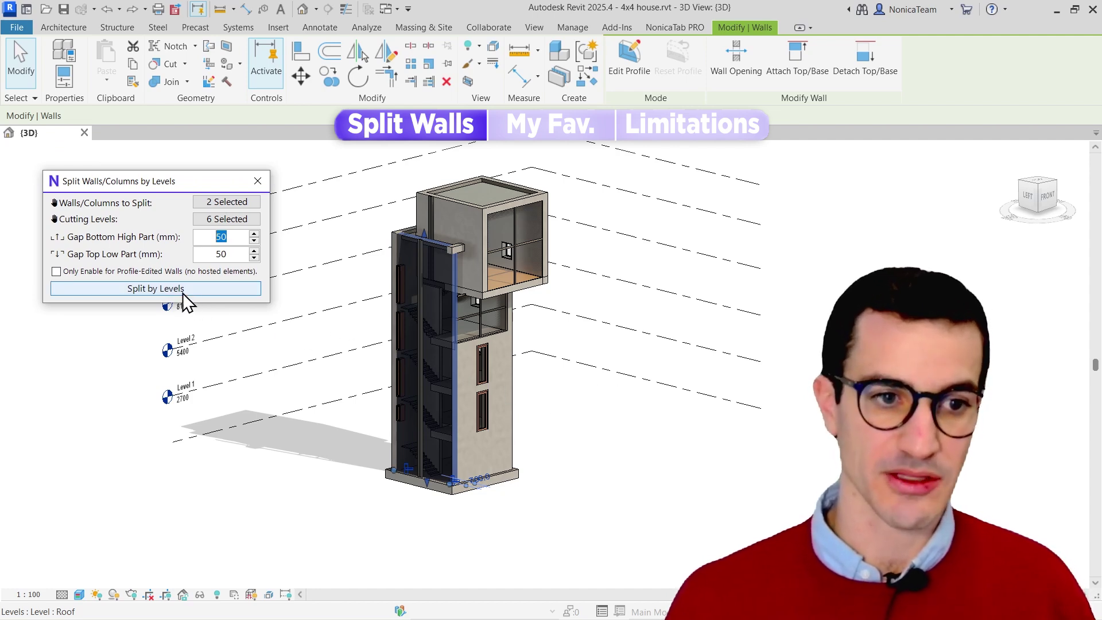
# Step: Split the two shaft walls at the six levels with the 50 mm gaps
pyautogui.moveTo(134, 182); pyautogui.dragTo(128, 169)
pyautogui.click(90, 406)
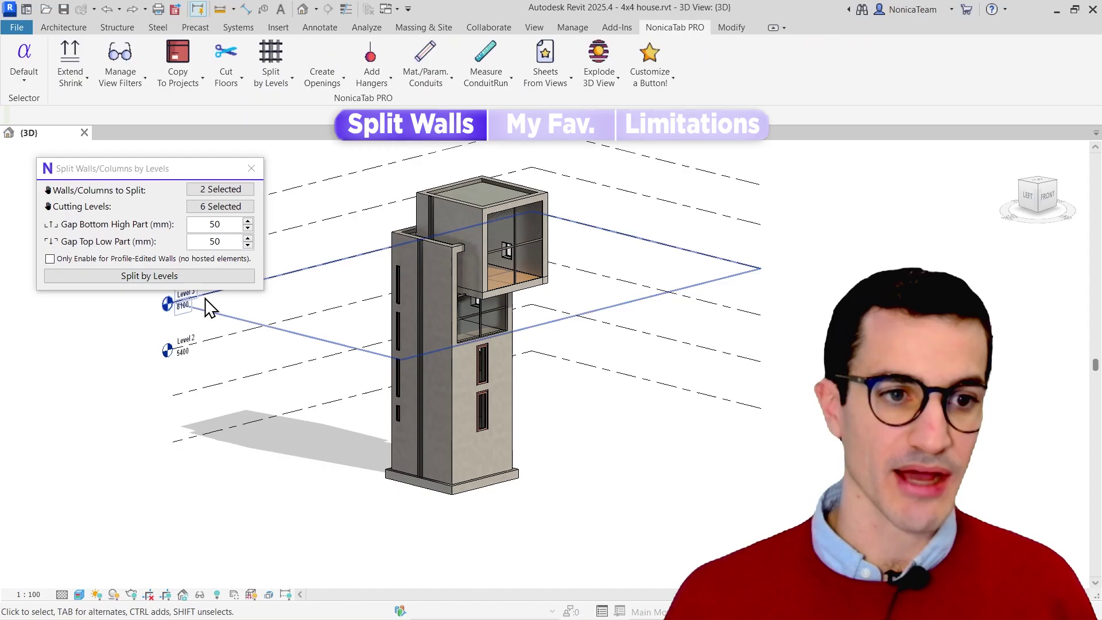
pyautogui.click(174, 276)
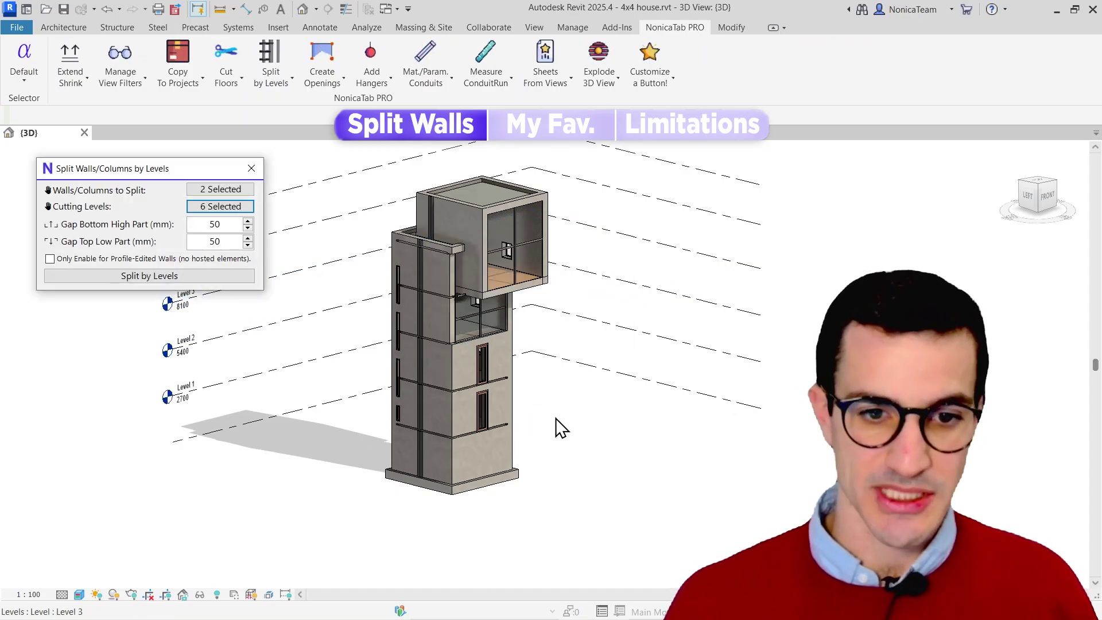
# Step: Select the lower and second-level wall pieces, a door and the wall sweep to inspect the split
pyautogui.scroll(3, 462, 453)
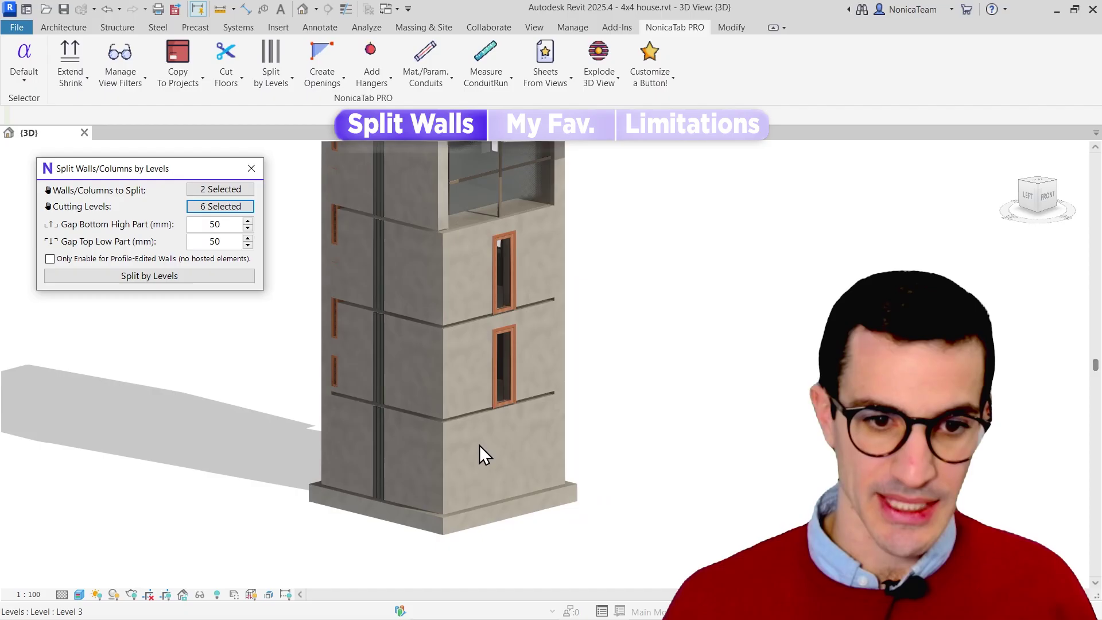
pyautogui.scroll(2, 416, 412)
pyautogui.click(407, 425)
pyautogui.click(522, 460)
pyautogui.click(458, 385)
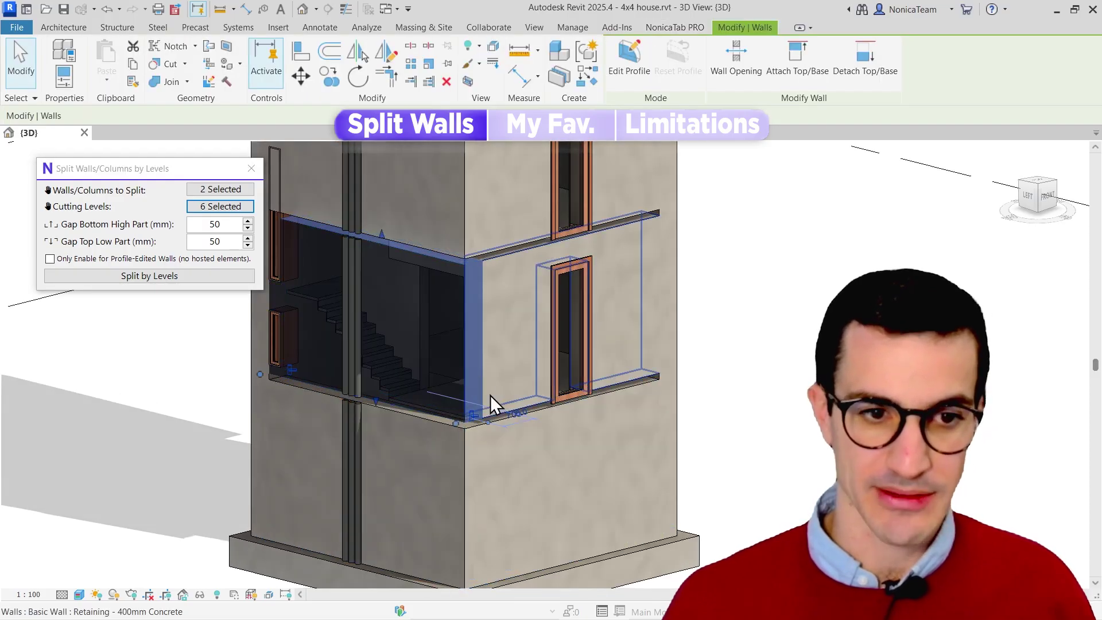
pyautogui.scroll(-2, 490, 395)
pyautogui.click(538, 393)
pyautogui.click(730, 404)
pyautogui.scroll(1, 391, 312)
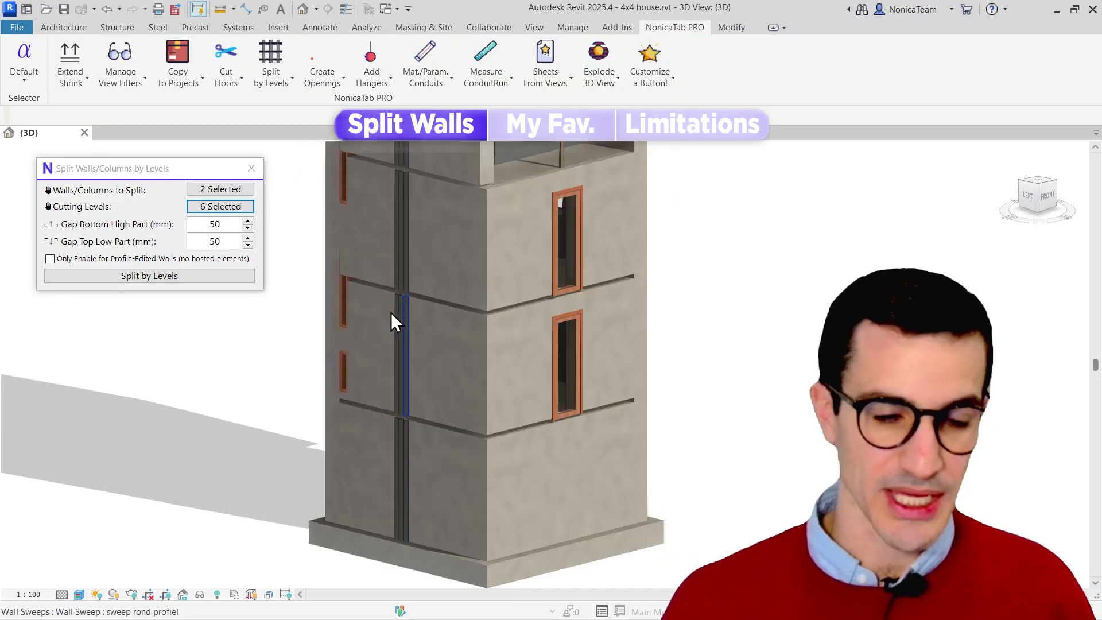
pyautogui.scroll(2, 391, 312)
pyautogui.scroll(-2, 423, 304)
pyautogui.scroll(2, 422, 320)
pyautogui.click(422, 311)
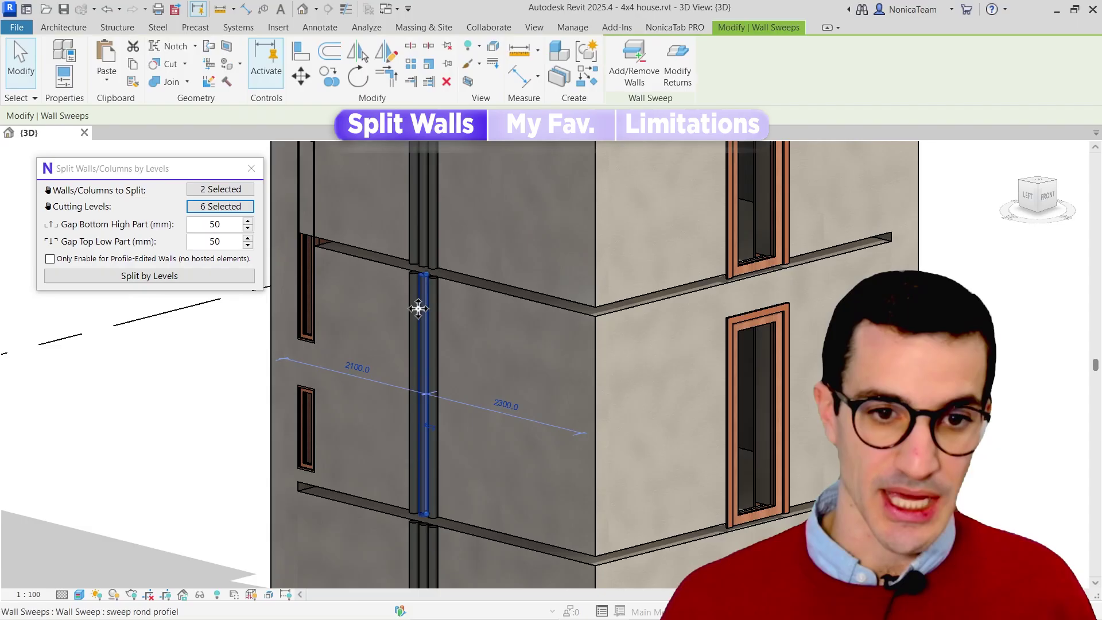
# Step: Toggle the Properties palette from the View tab, then close it to widen the view
pyautogui.click(536, 27)
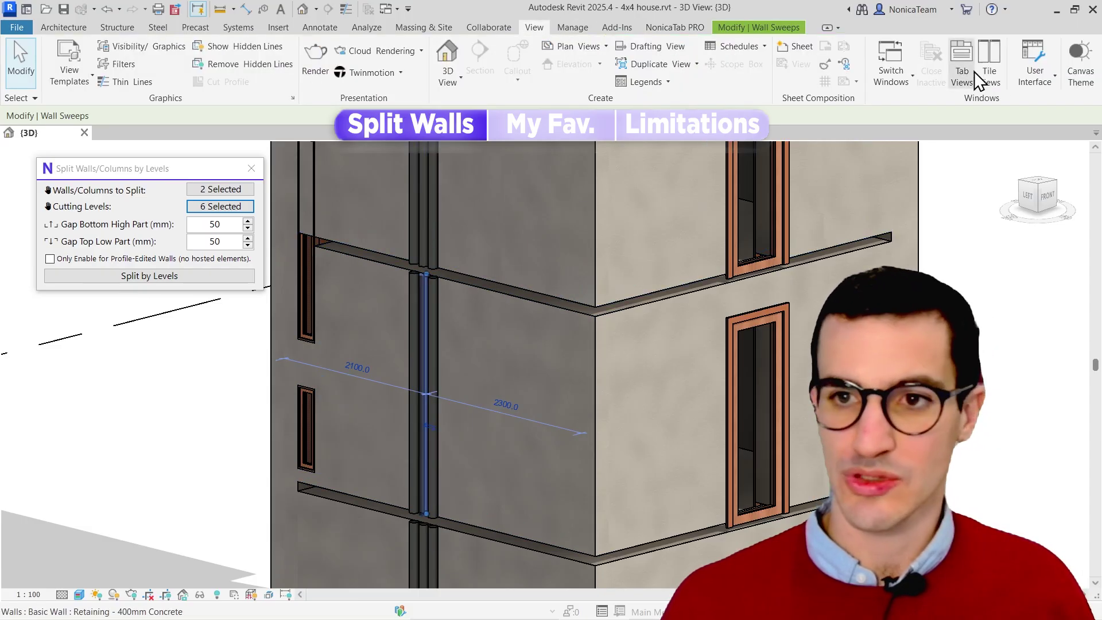
pyautogui.click(1019, 86)
pyautogui.click(937, 162)
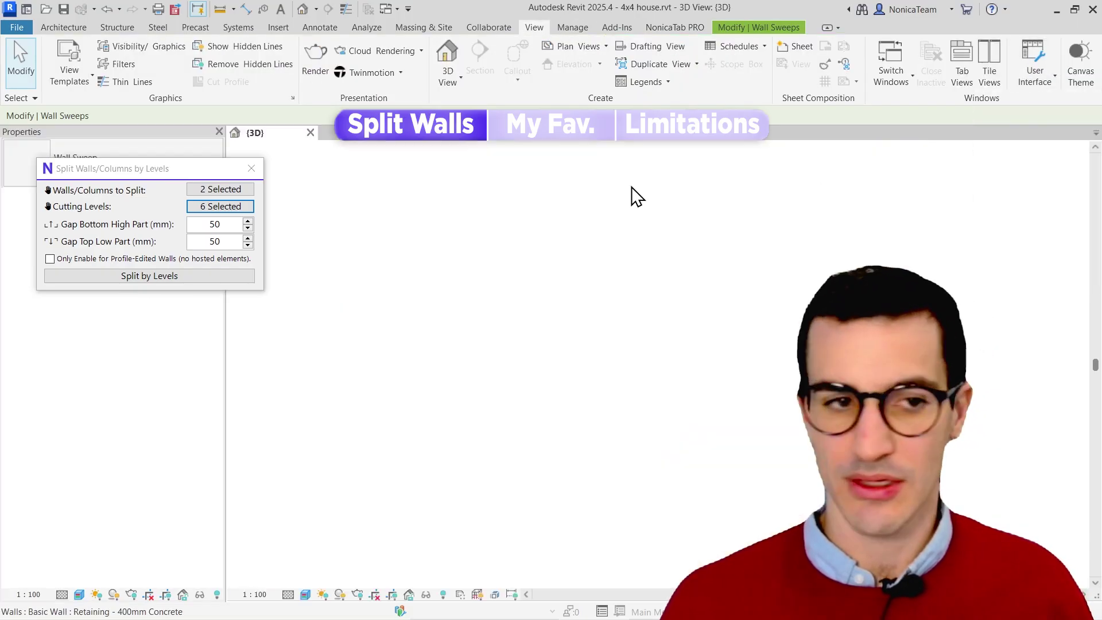
pyautogui.moveTo(167, 175); pyautogui.dragTo(307, 177)
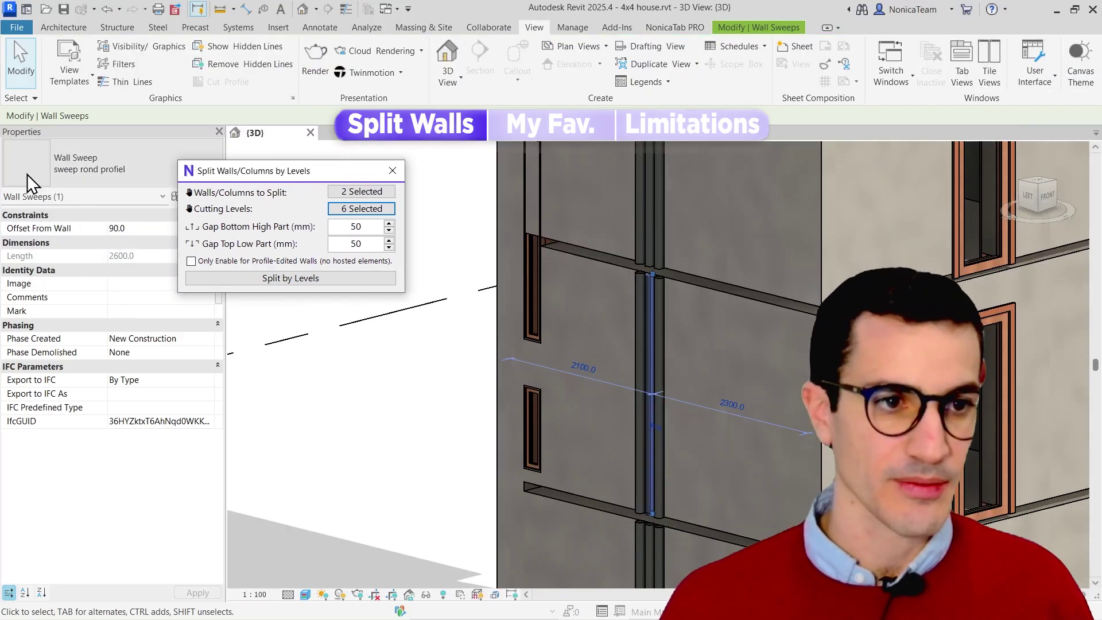
pyautogui.click(219, 132)
# Step: Select the window beside the split wall and zoom around to inspect the 50 mm gaps
pyautogui.scroll(-5, 551, 304)
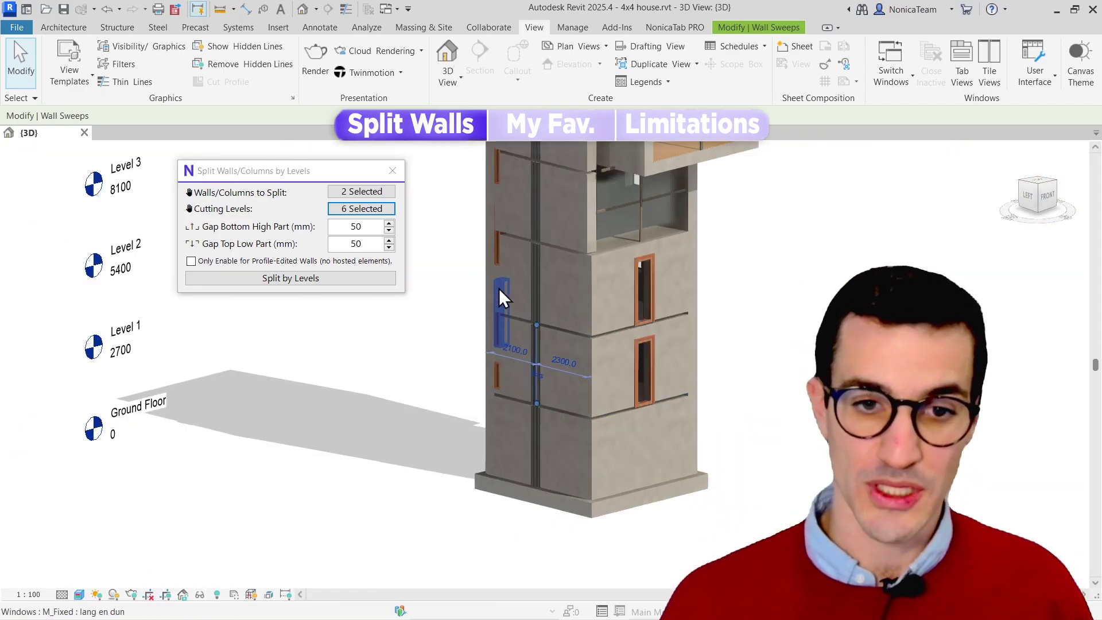
pyautogui.scroll(8, 517, 284)
pyautogui.scroll(-4, 517, 327)
pyautogui.scroll(6, 507, 353)
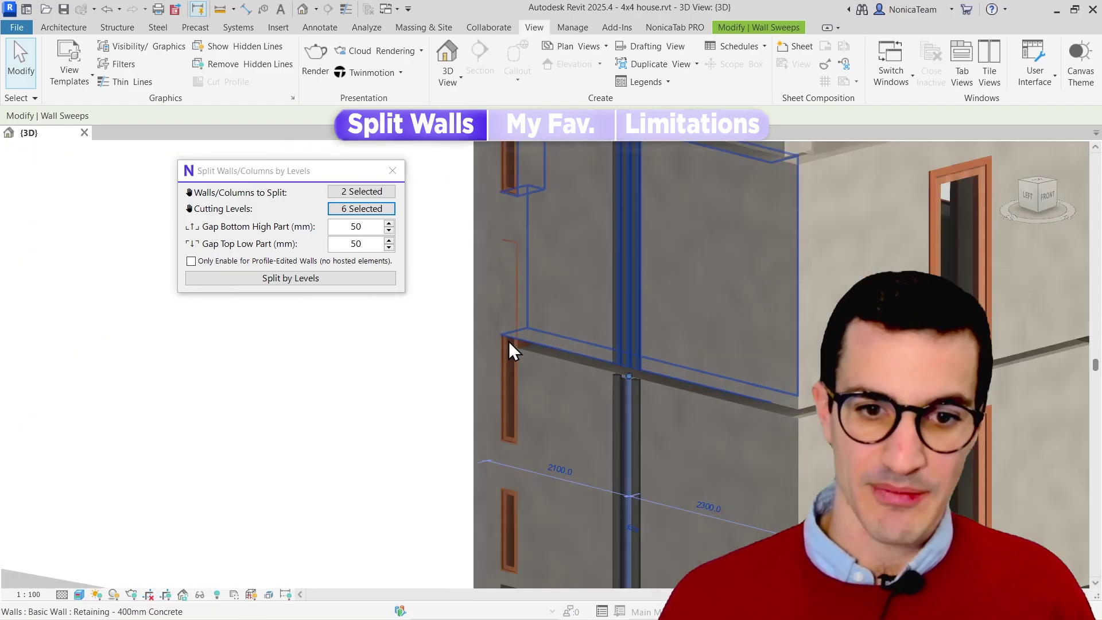
pyautogui.click(508, 352)
pyautogui.scroll(3, 498, 240)
pyautogui.scroll(-3, 502, 241)
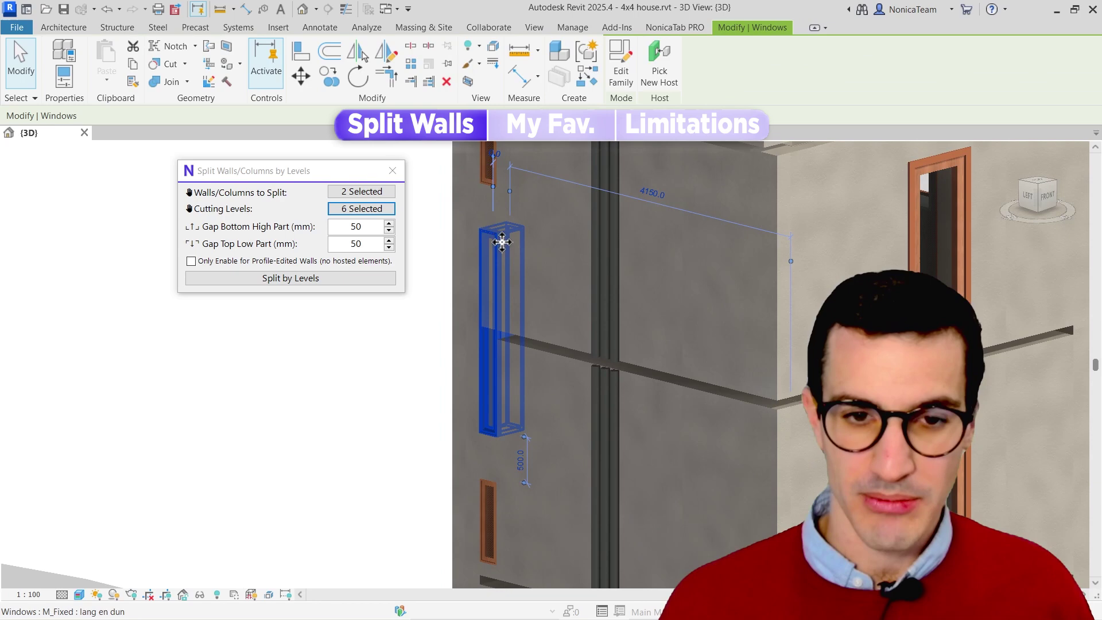
pyautogui.scroll(-3, 532, 275)
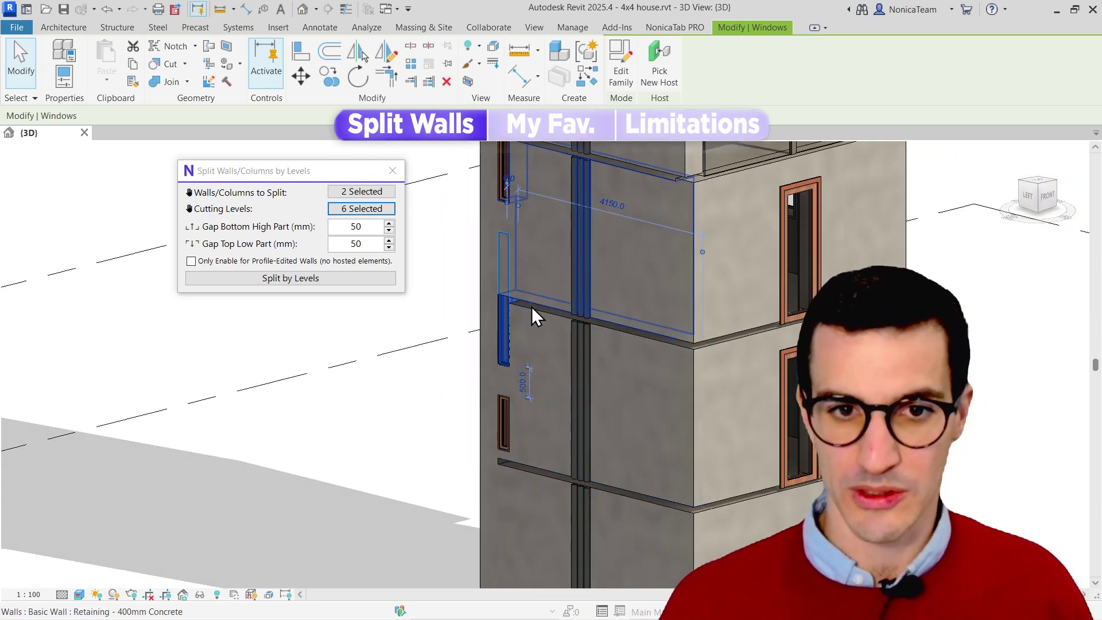
pyautogui.scroll(-2, 531, 307)
pyautogui.scroll(-4, 525, 236)
pyautogui.scroll(4, 539, 246)
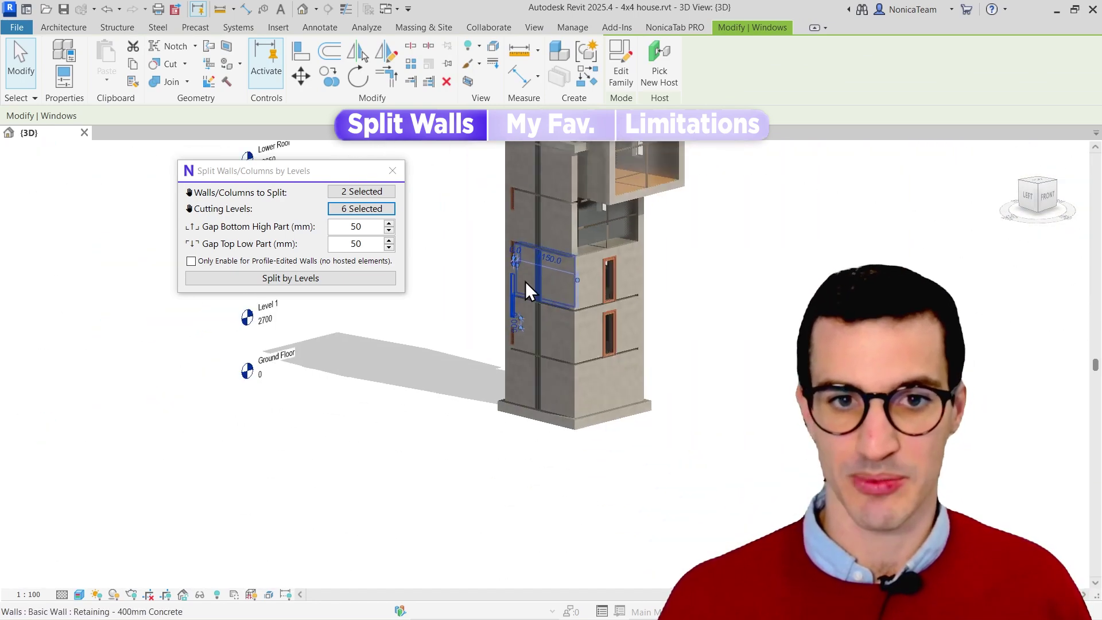
pyautogui.scroll(1, 512, 194)
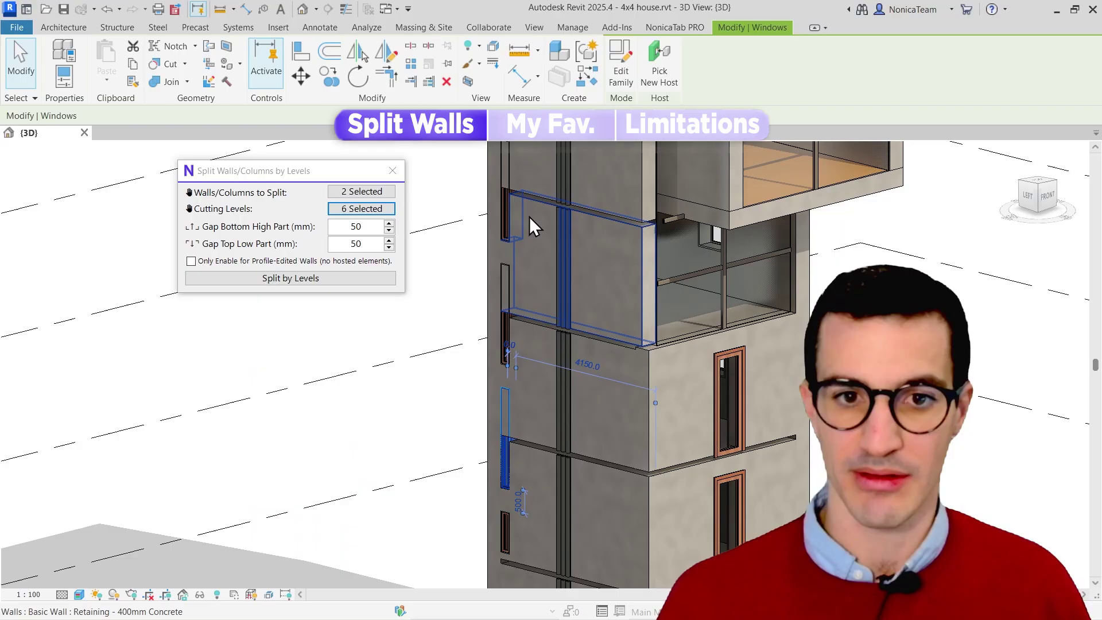
pyautogui.scroll(-1, 533, 215)
pyautogui.scroll(-3, 539, 206)
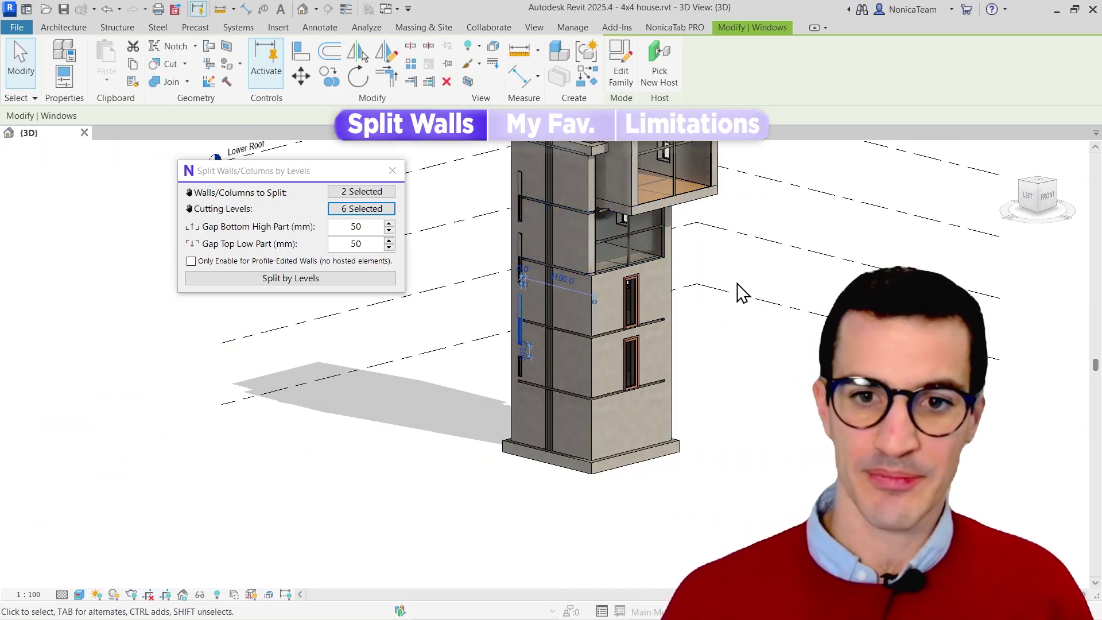
# Step: Set both gap values to 0 mm and re-split the walls by levels
pyautogui.click(109, 11)
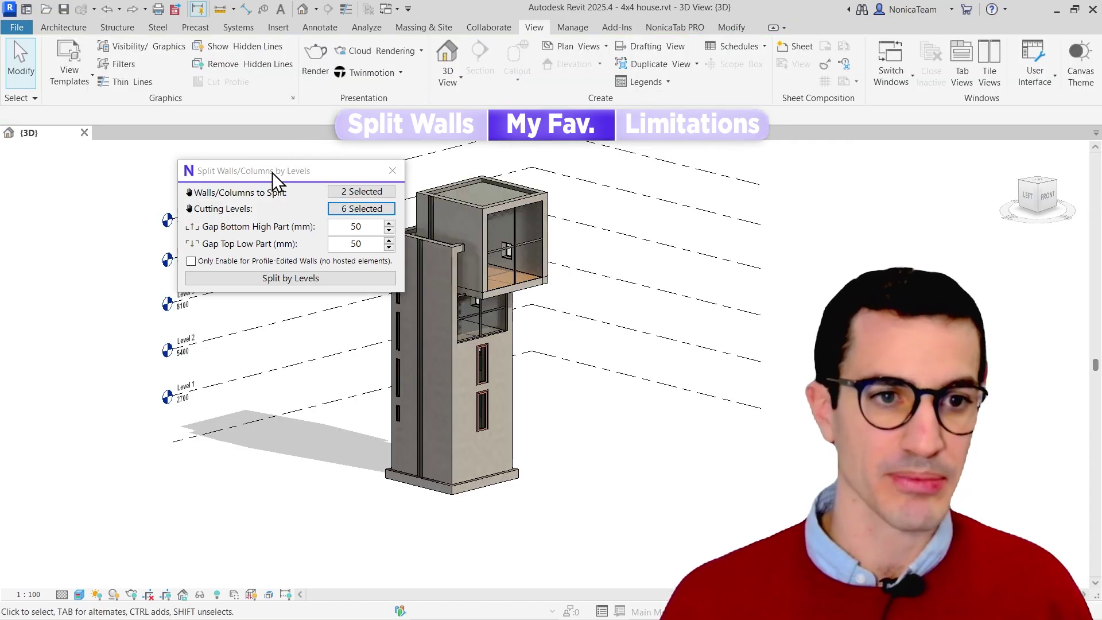
pyautogui.moveTo(272, 172); pyautogui.dragTo(222, 174)
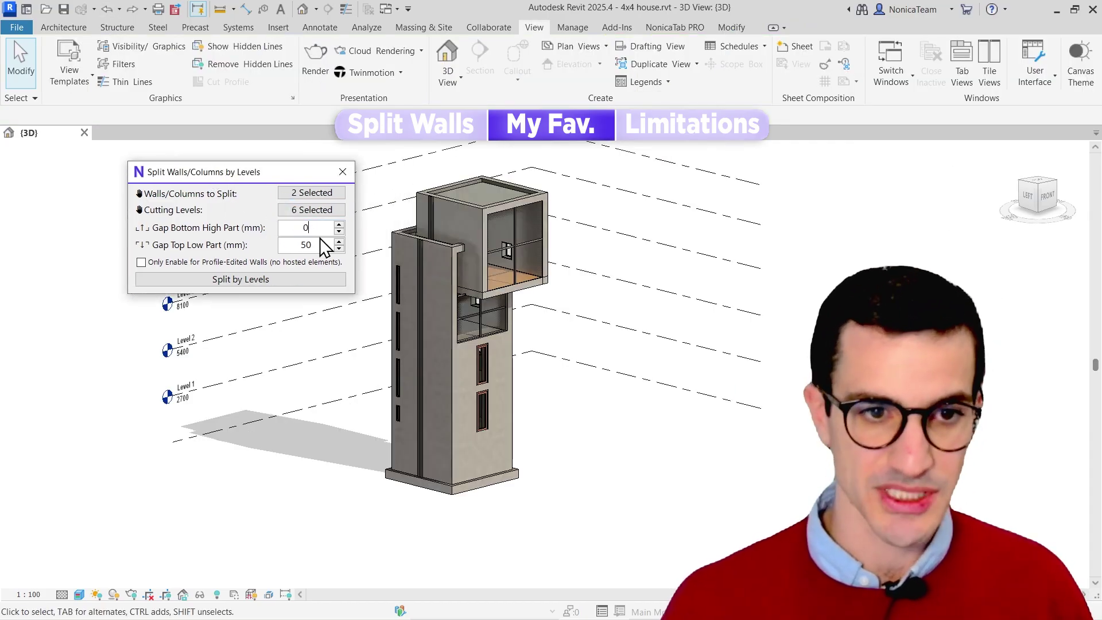
pyautogui.write('0')
pyautogui.moveTo(257, 172); pyautogui.dragTo(157, 165)
pyautogui.click(169, 272)
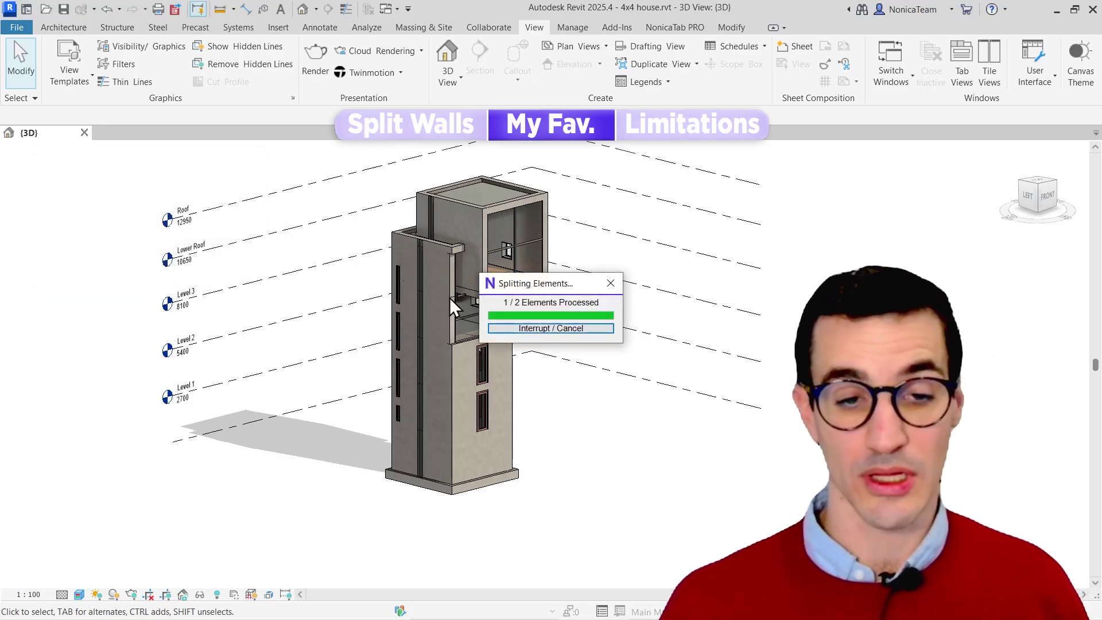
# Step: Select a newly split wall, the adjacent wall sweep and a wall segment to check their extents
pyautogui.click(440, 321)
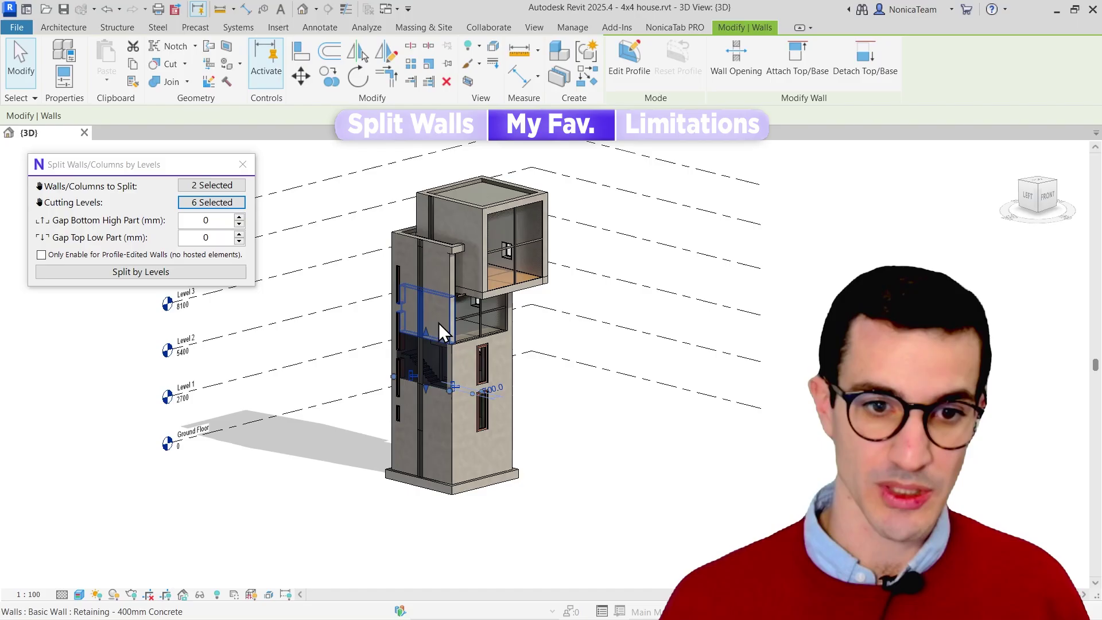
pyautogui.click(430, 372)
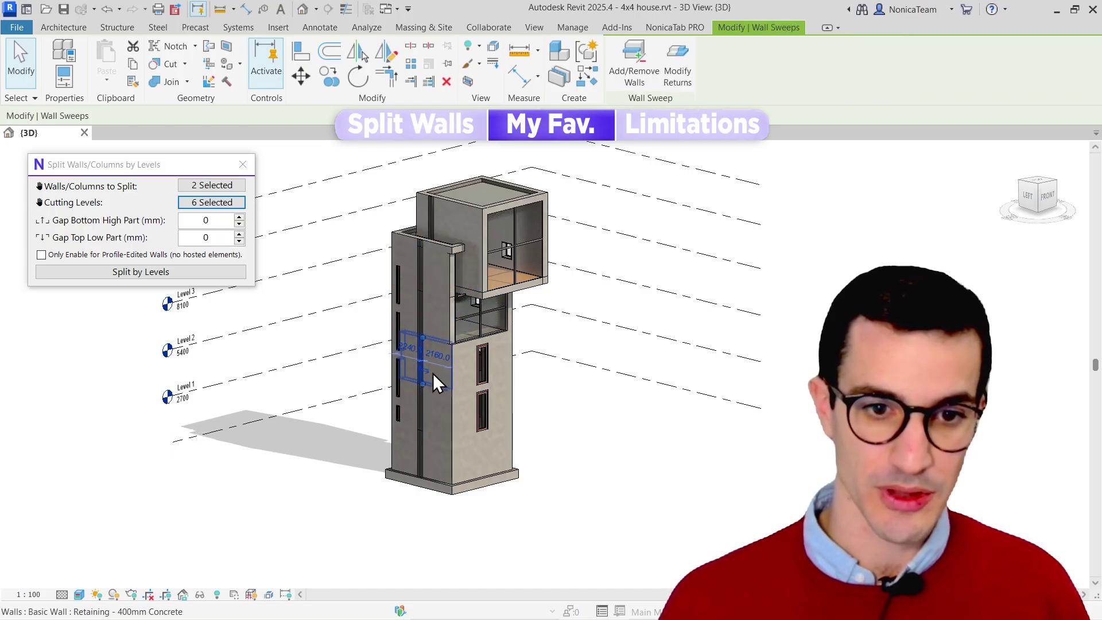
pyautogui.scroll(4, 430, 379)
pyautogui.click(432, 395)
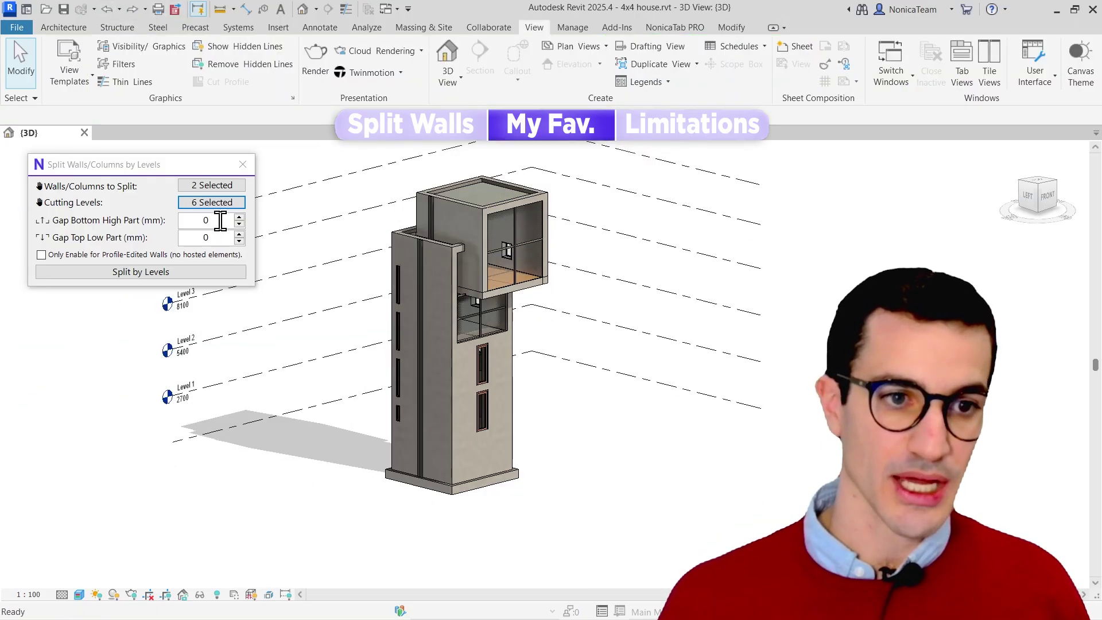
# Step: Re-split the walls with a -50 mm bottom gap and 50 mm top gap
pyautogui.doubleClick(216, 220)
pyautogui.write('-')
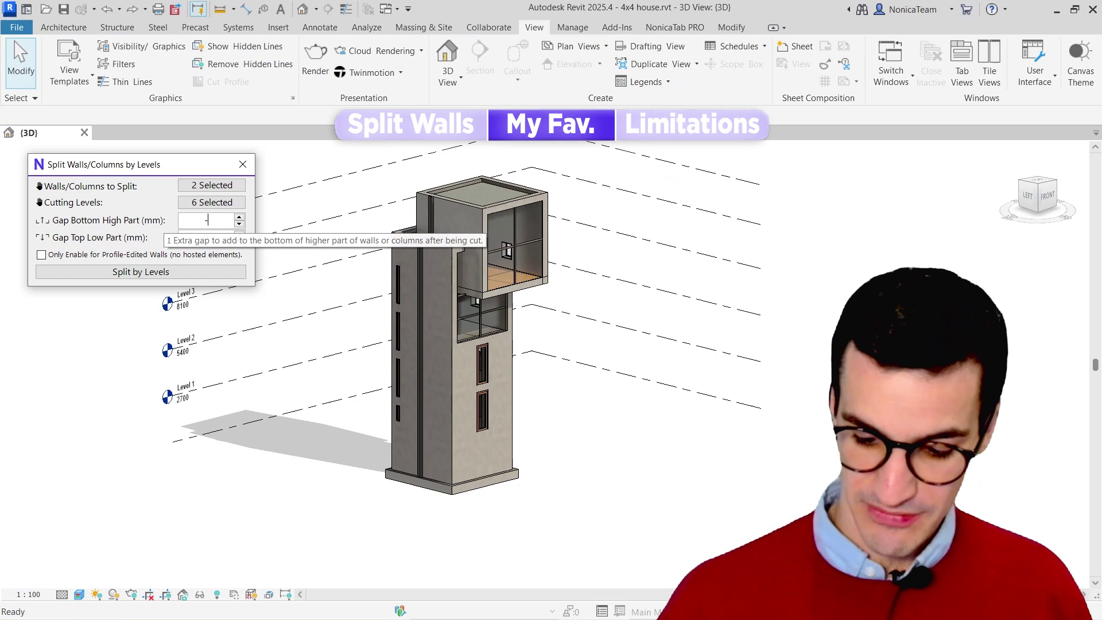
pyautogui.write('5050')
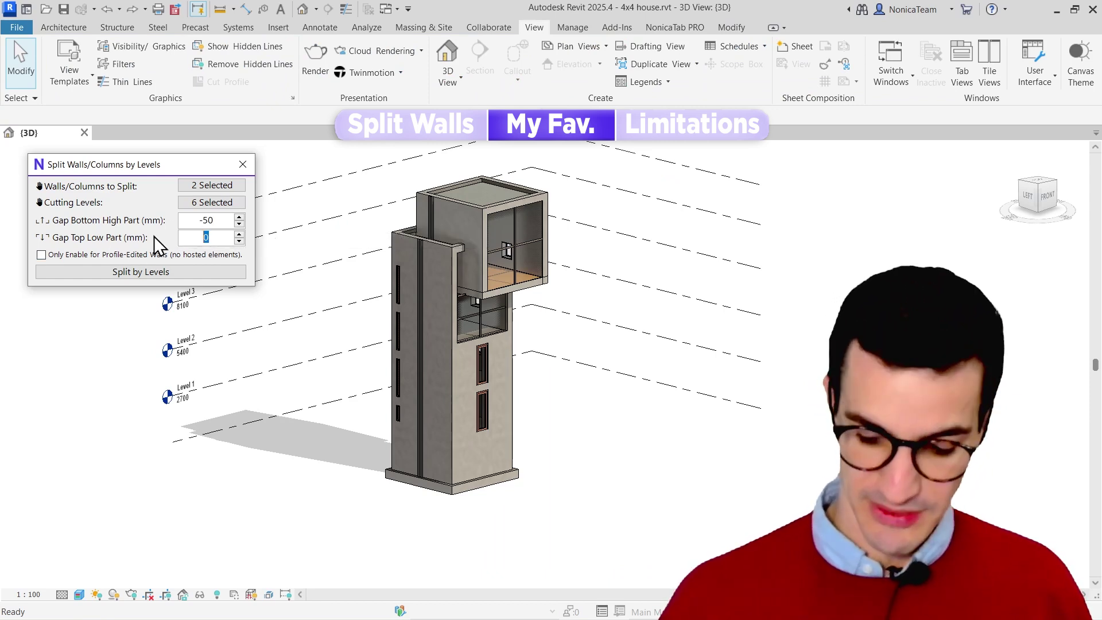
pyautogui.click(147, 276)
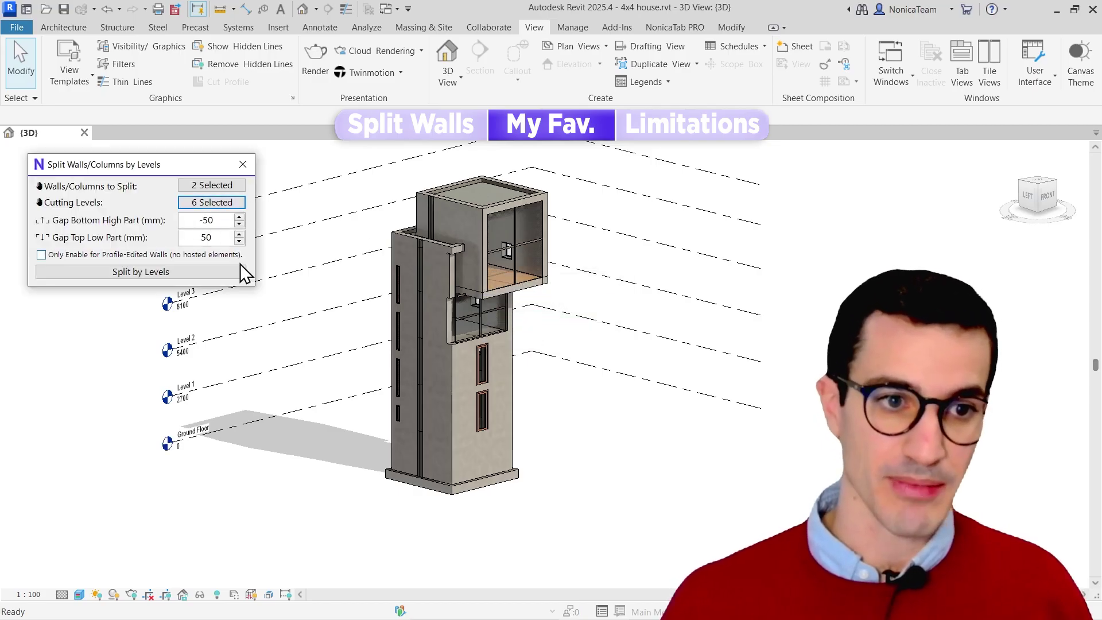
# Step: Switch to the Left side view and select a lower wall to check its overlap
pyautogui.click(1024, 193)
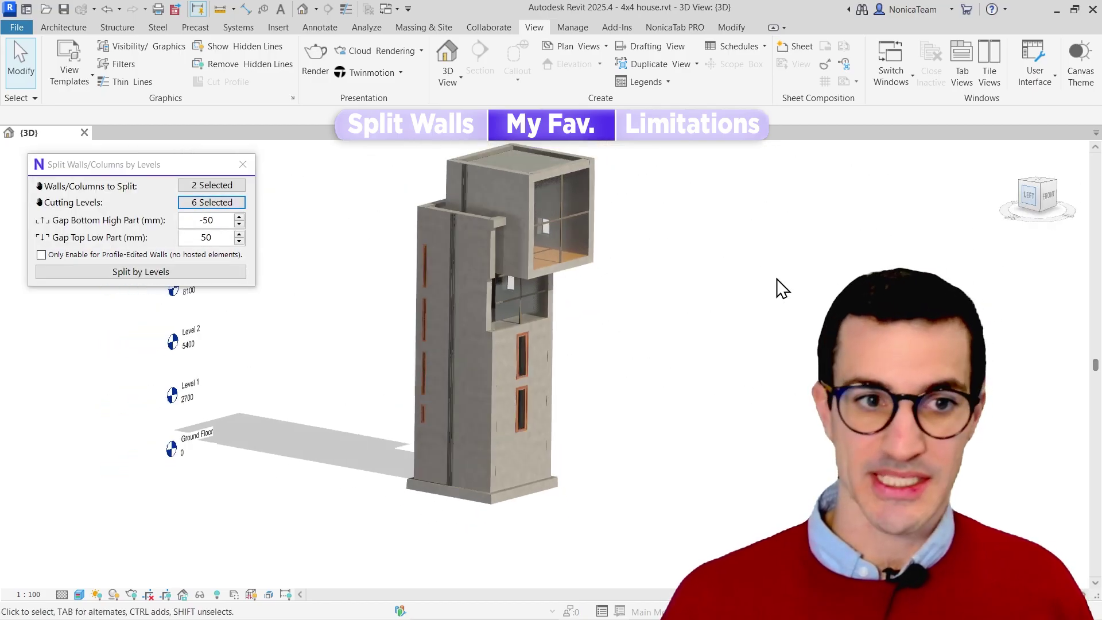
pyautogui.scroll(7, 542, 438)
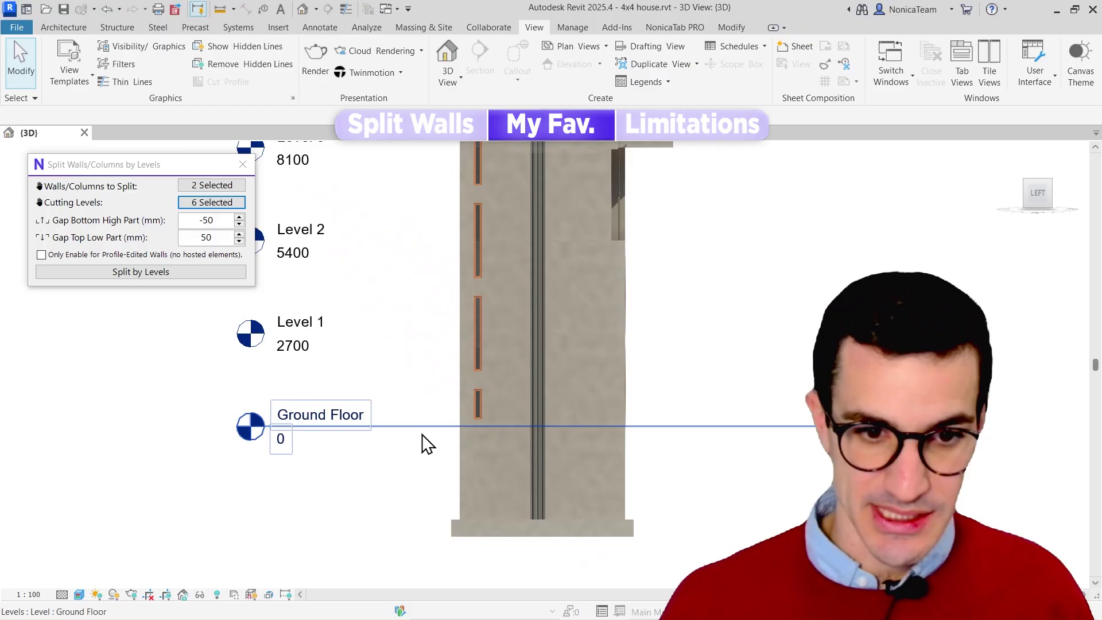
pyautogui.click(536, 453)
pyautogui.scroll(2, 472, 437)
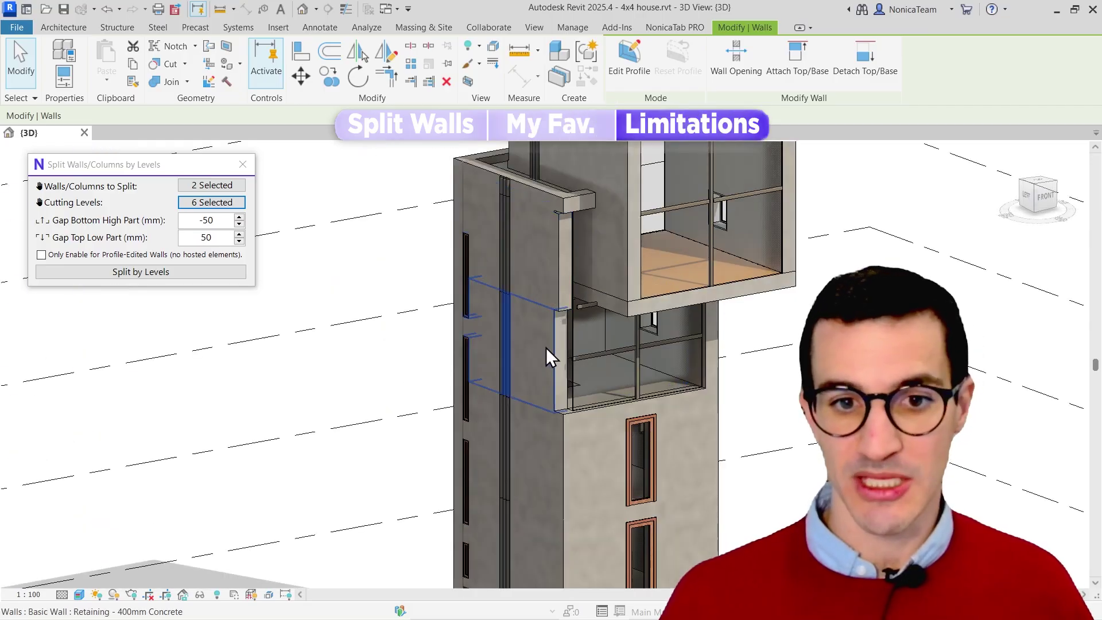
# Step: Drag the split corner wall's end grip onto the tower corner endpoint
pyautogui.click(545, 346)
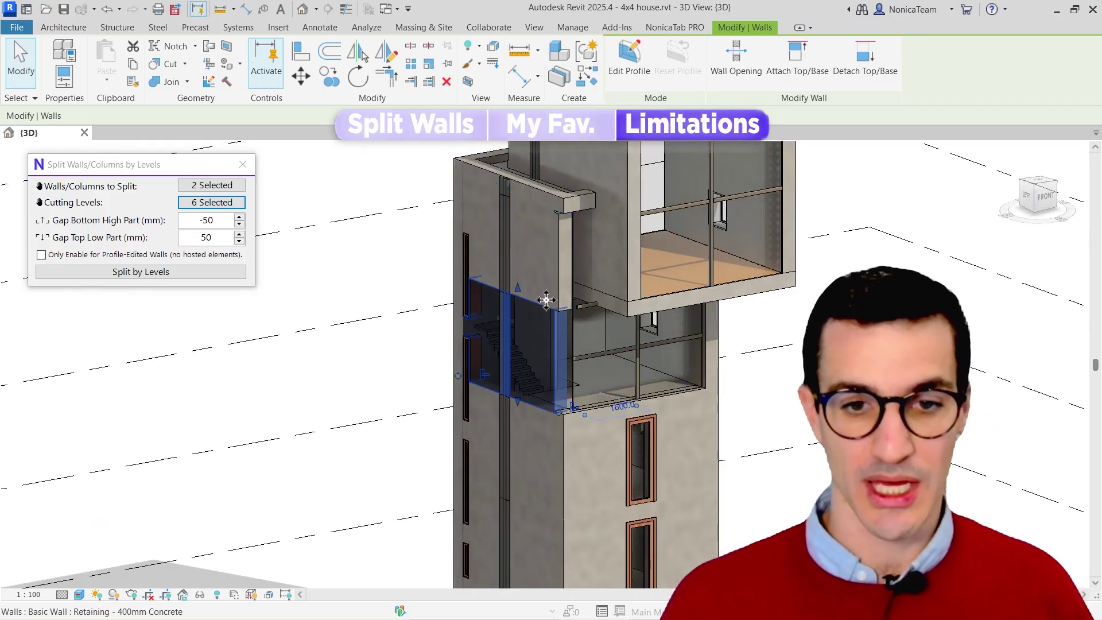
pyautogui.scroll(2, 563, 416)
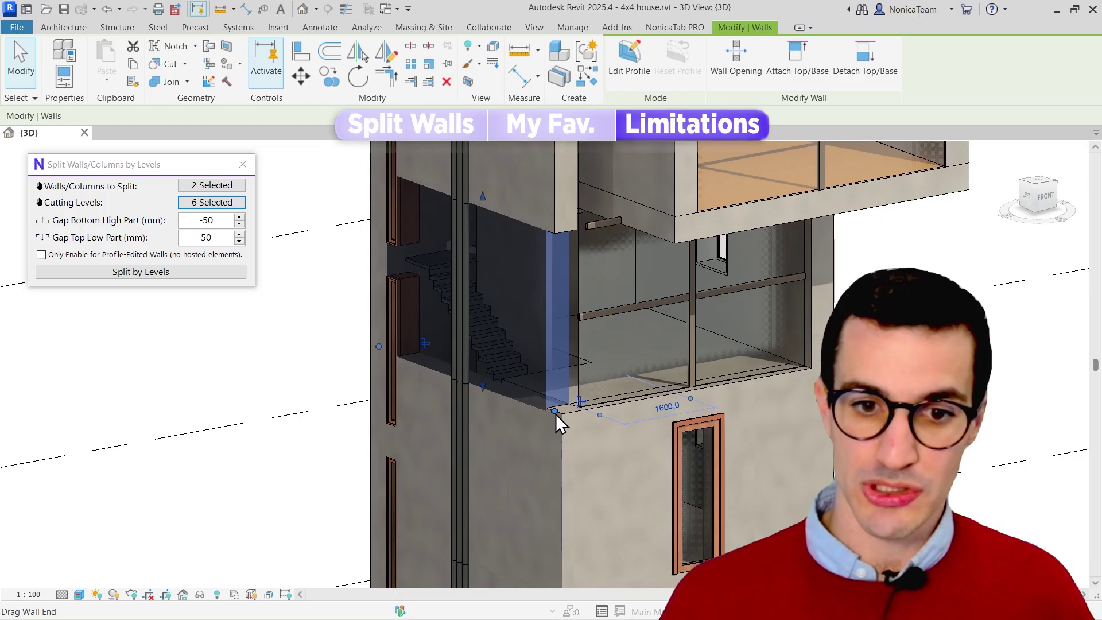
pyautogui.scroll(2, 563, 412)
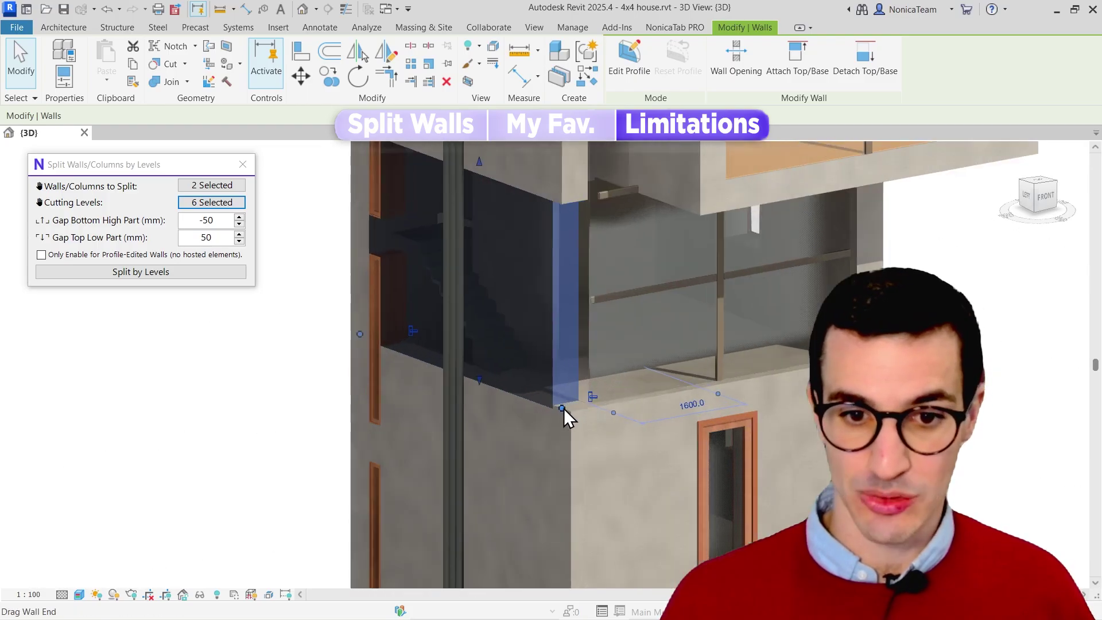
pyautogui.scroll(1, 563, 408)
pyautogui.scroll(-2, 543, 296)
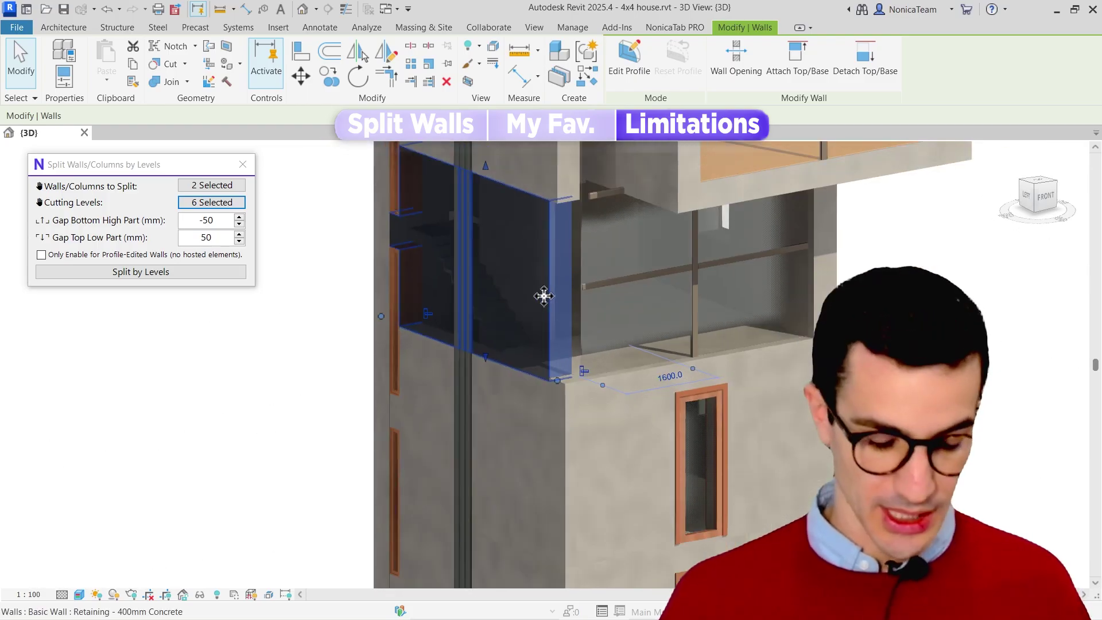
pyautogui.keyDown('shift'); pyautogui.moveTo(569, 392); pyautogui.dragTo(660, 411, button='middle'); pyautogui.keyUp('shift')
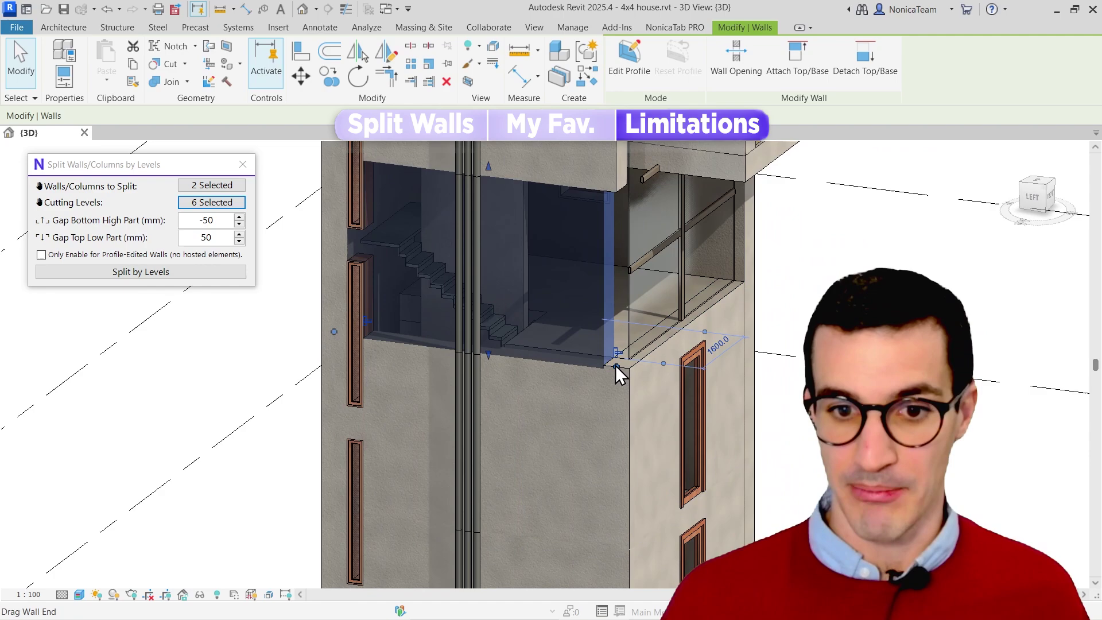
pyautogui.moveTo(616, 365)
pyautogui.mouseDown()
pyautogui.moveTo(600, 363)
pyautogui.moveTo(630, 368)
pyautogui.mouseUp()
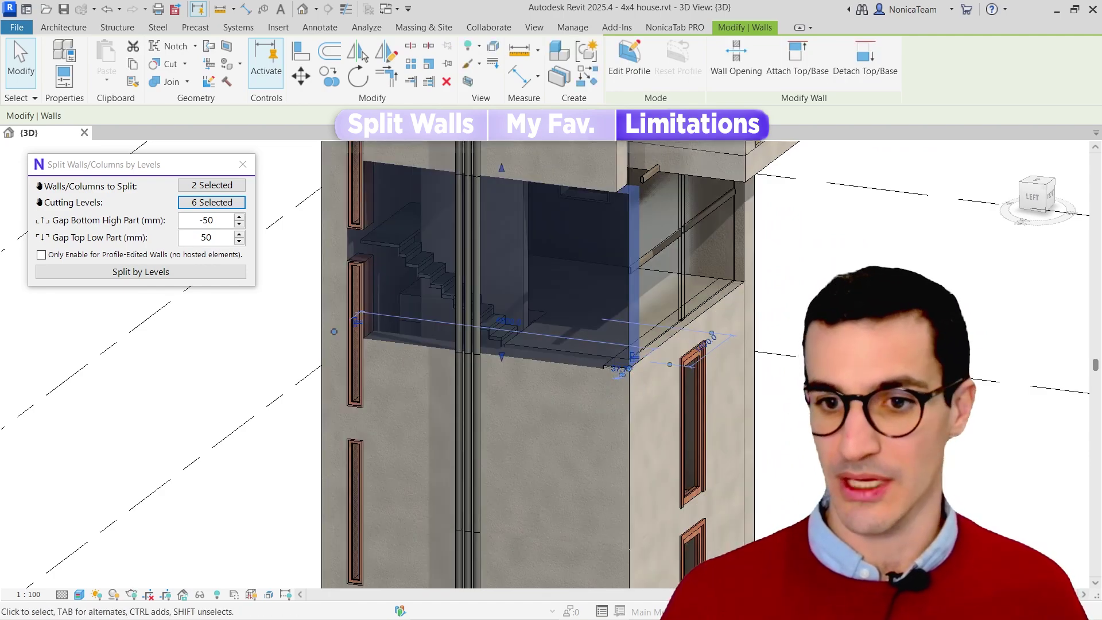
pyautogui.press('Escape')
# Step: Select the wall segment above and check its 237.7 dimension
pyautogui.click(601, 172)
pyautogui.click(629, 192)
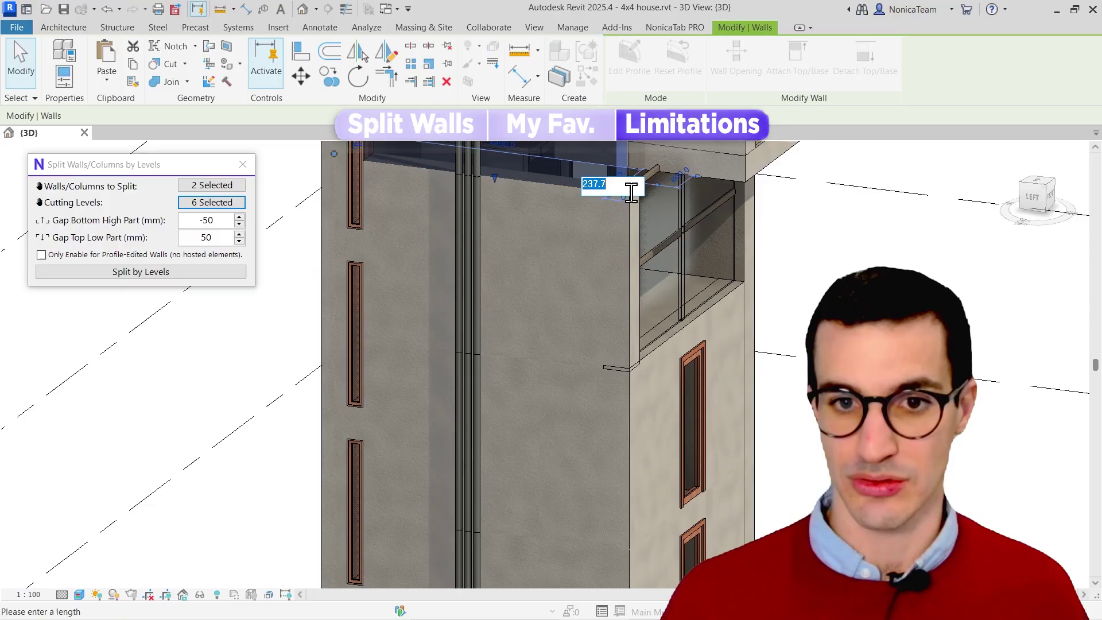
pyautogui.scroll(-5, 800, 365)
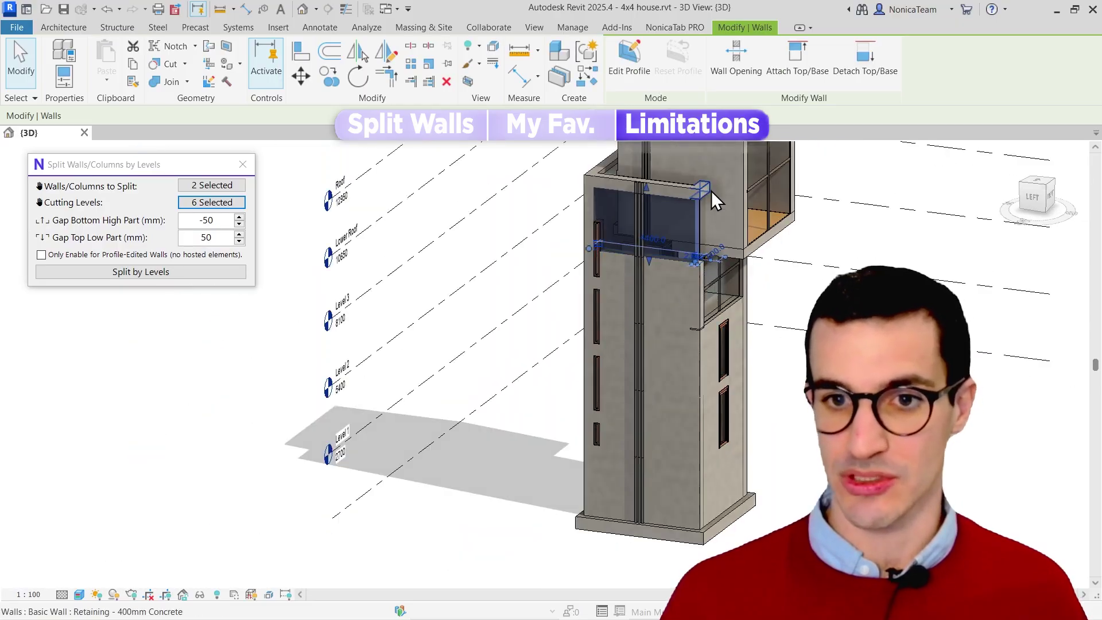
pyautogui.scroll(5, 711, 196)
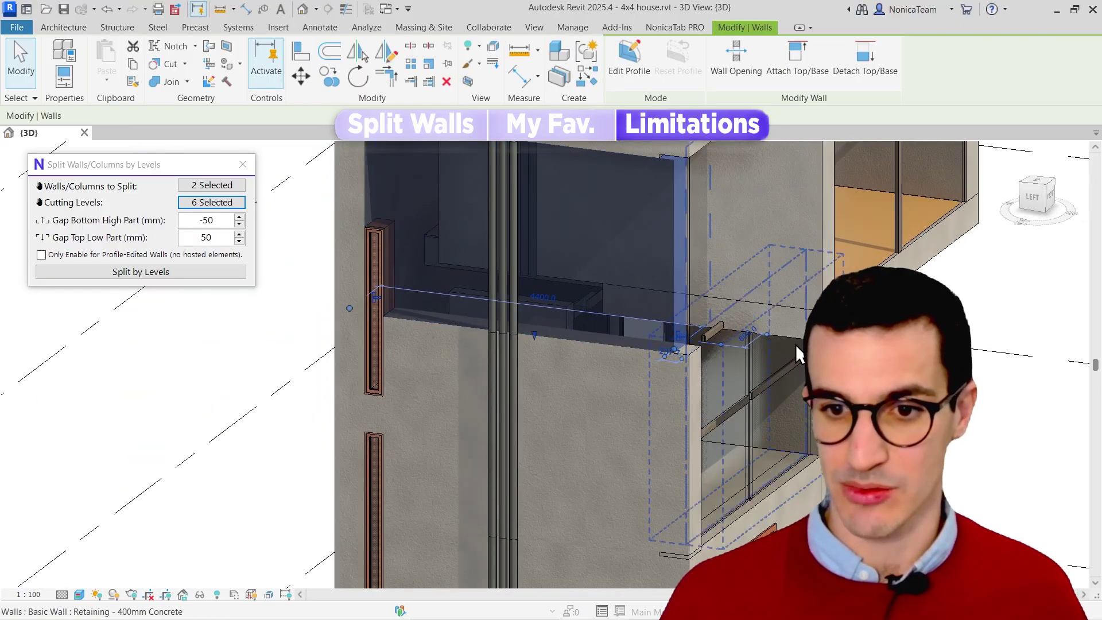
pyautogui.scroll(-5, 691, 225)
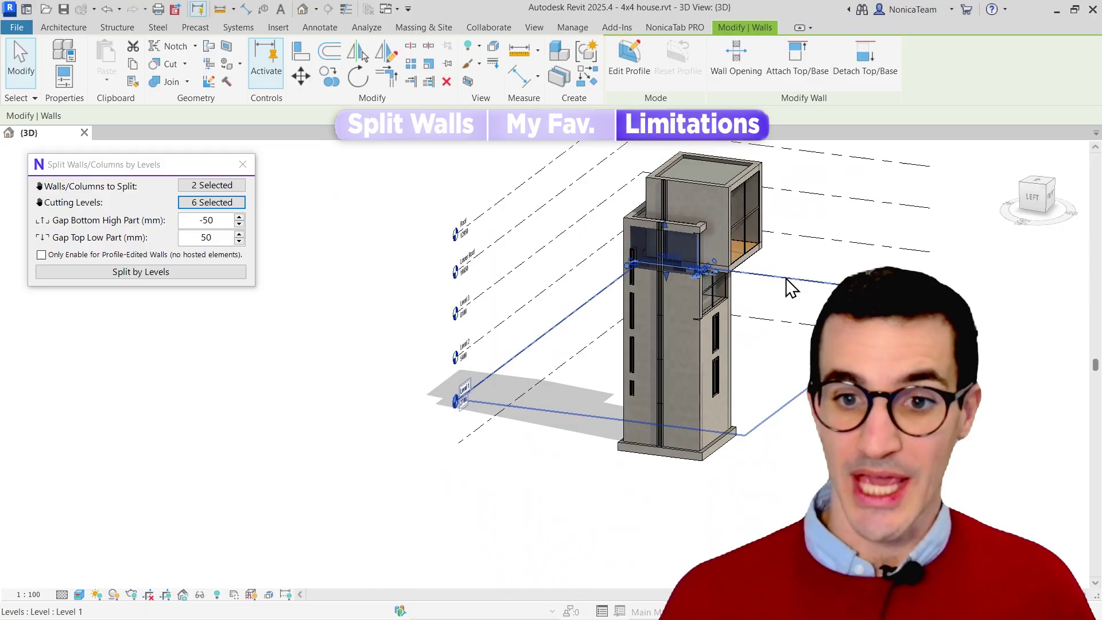